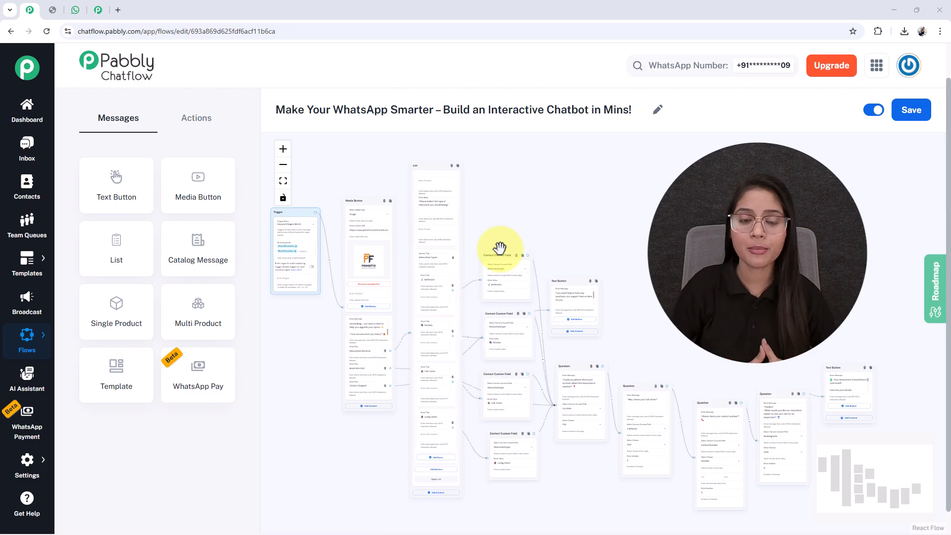
Review the finished chatbot flow and its WhatsApp test conversation with Any Business, from the welcome message through the renovation list to the booking confirmation.
drag(639, 335, 645, 331)
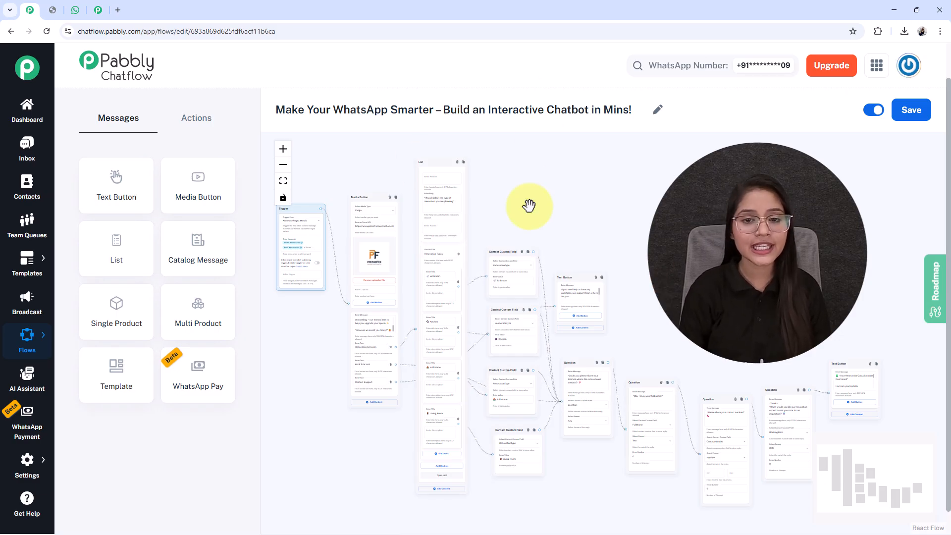
click(77, 7)
scroll(436, 188, up, 10)
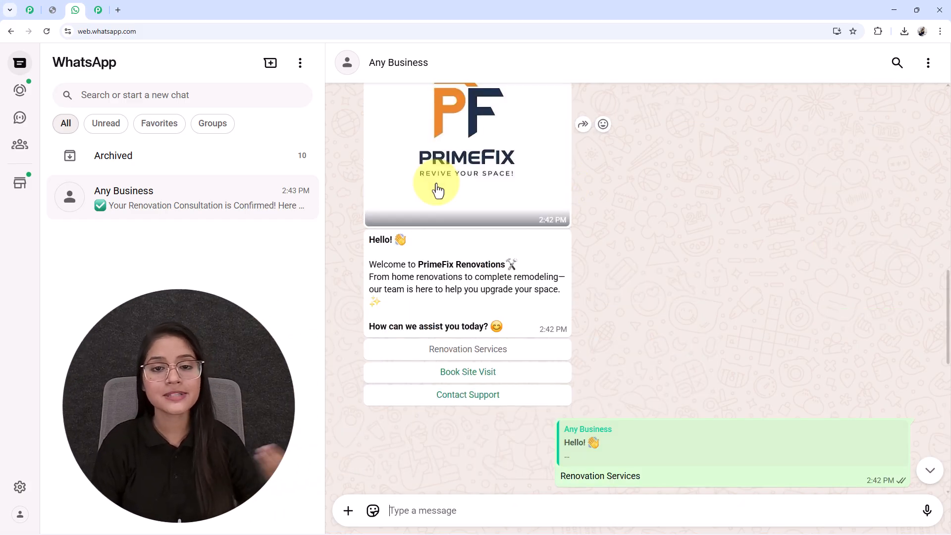
scroll(442, 218, down, 5)
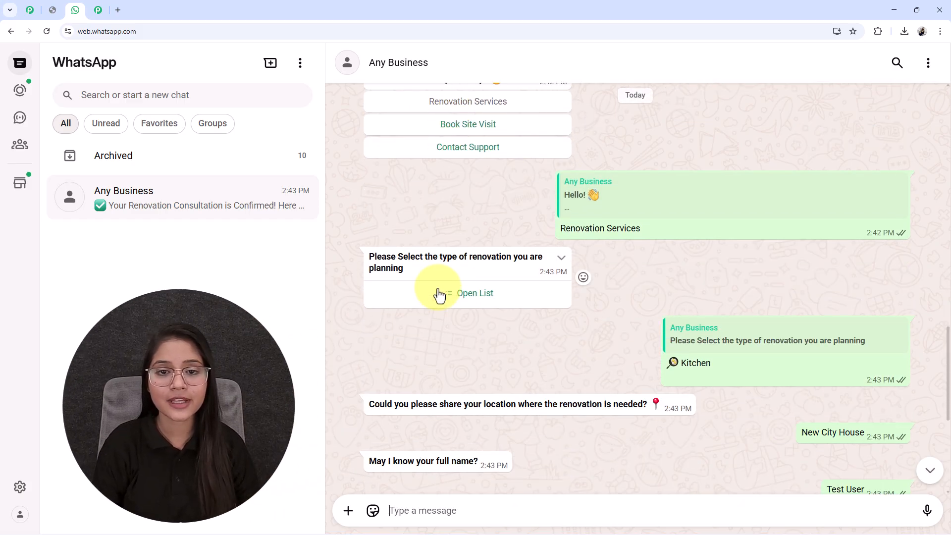
click(438, 305)
click(682, 250)
scroll(646, 311, down, 6)
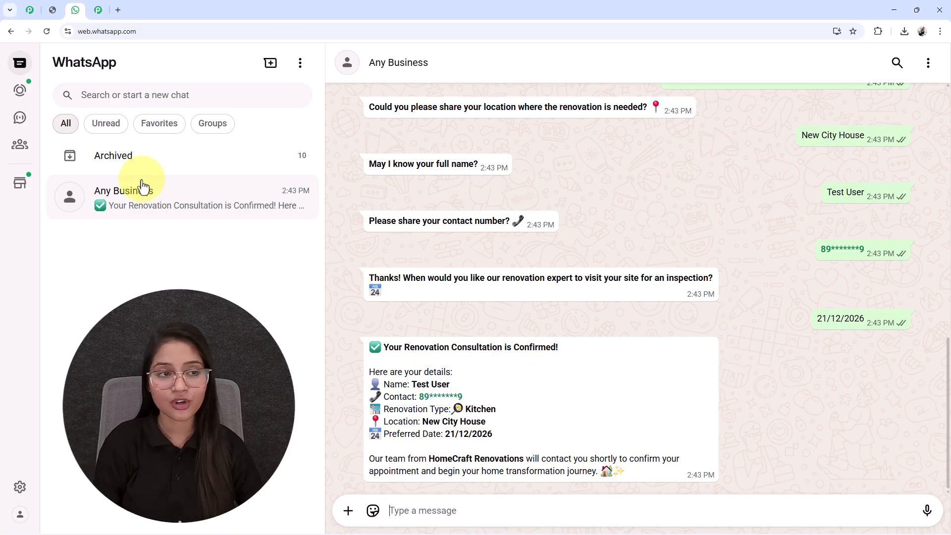
View the Pabbly promotional offer image with its coupon code and return to the WhatsApp conversation.
click(50, 13)
scroll(467, 335, down, 3)
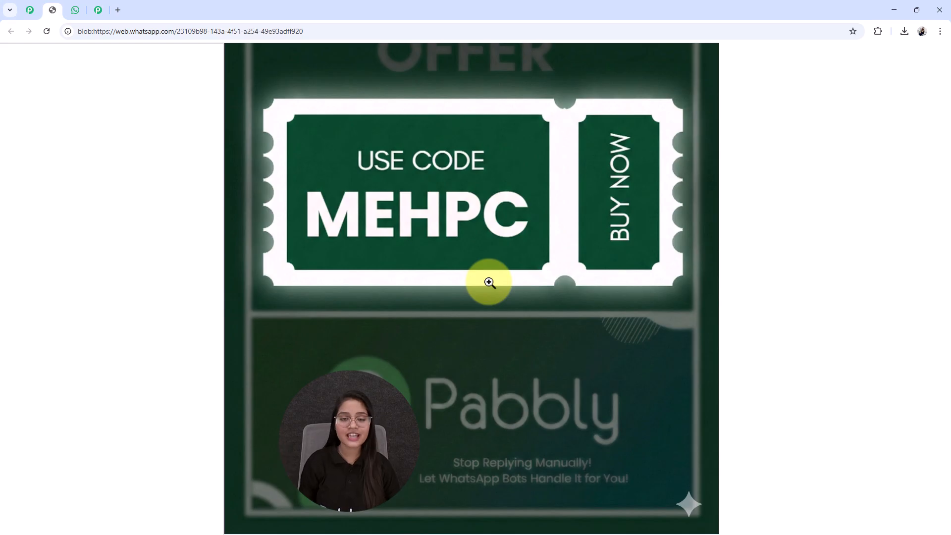
click(75, 10)
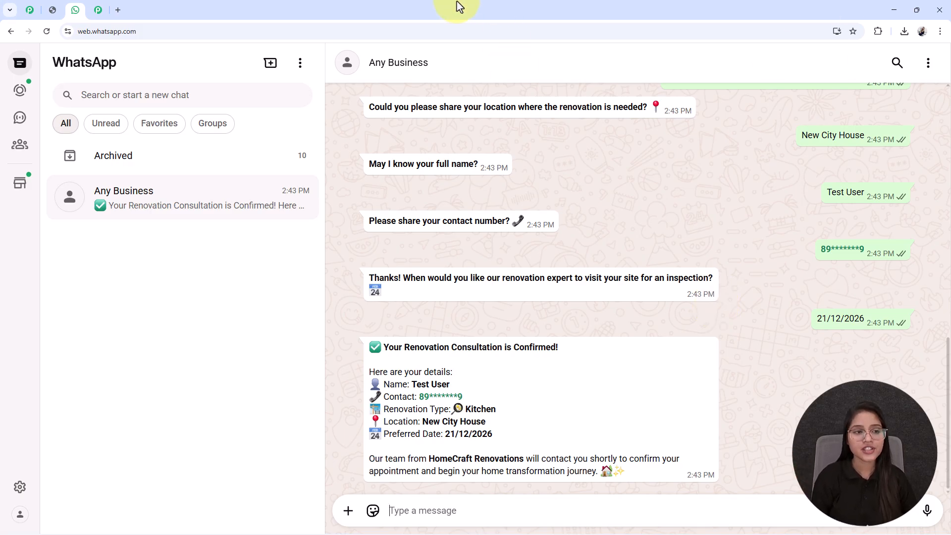
Open the Pabbly Chatflow website (pabbly.com/chatflow/inr/) in a new browser tab and dismiss the limited-offer popup.
click(118, 10)
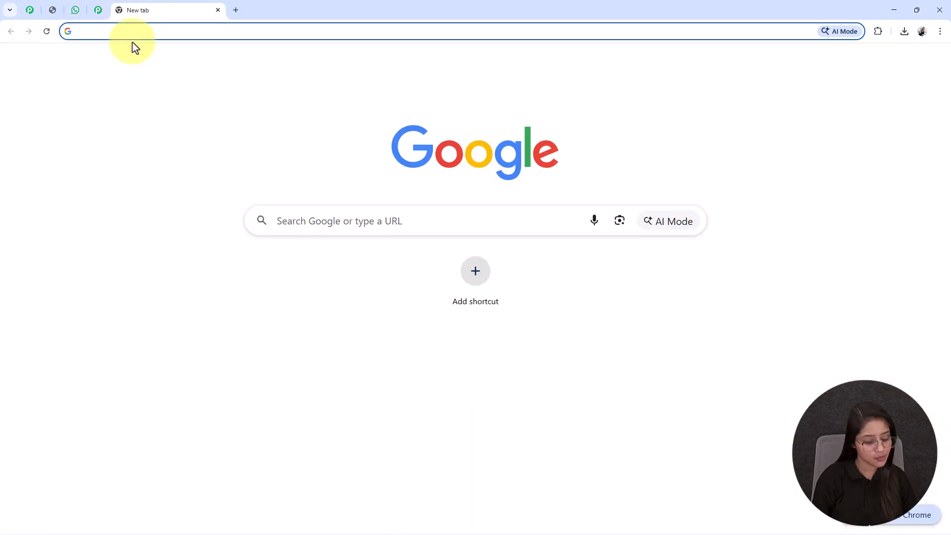
text(pa)
key(Return)
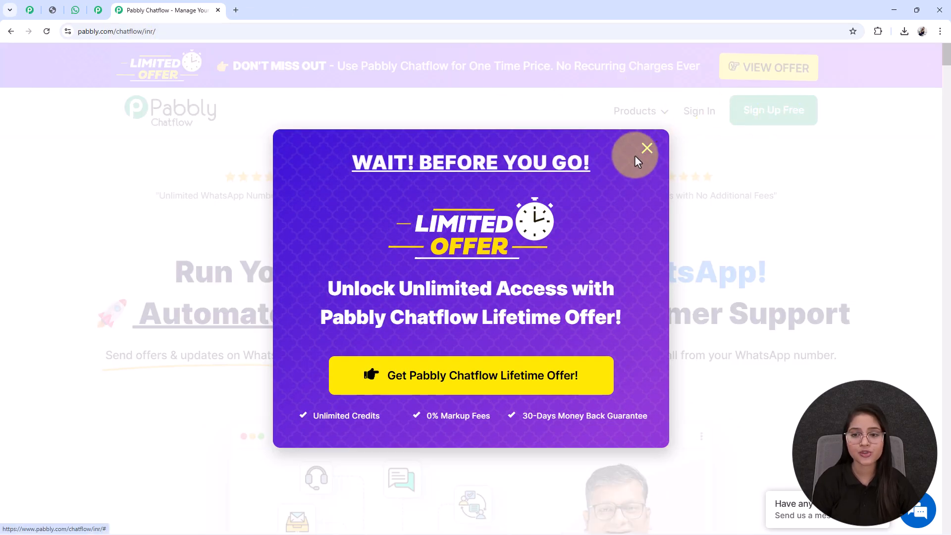
click(646, 147)
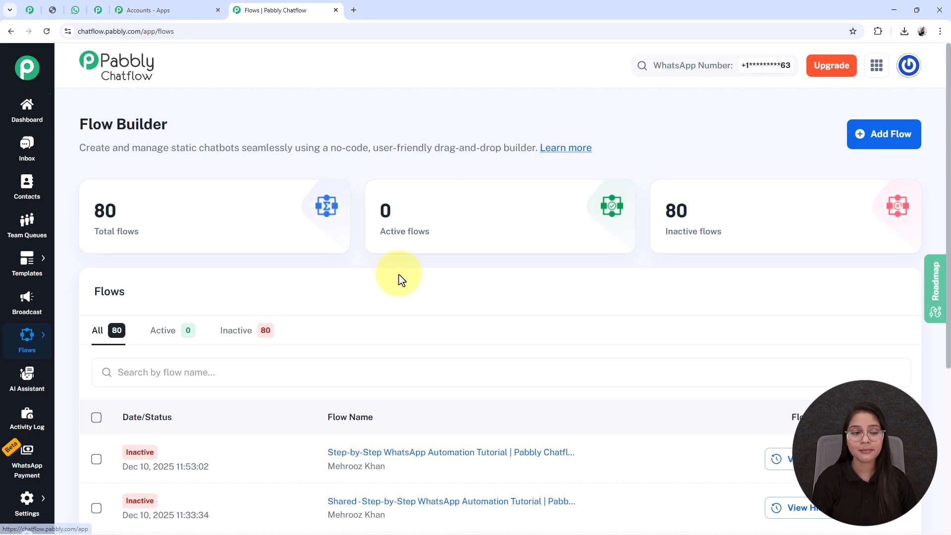
Look over the Chatflow dashboard and add a new flow in the Flow Builder.
click(41, 117)
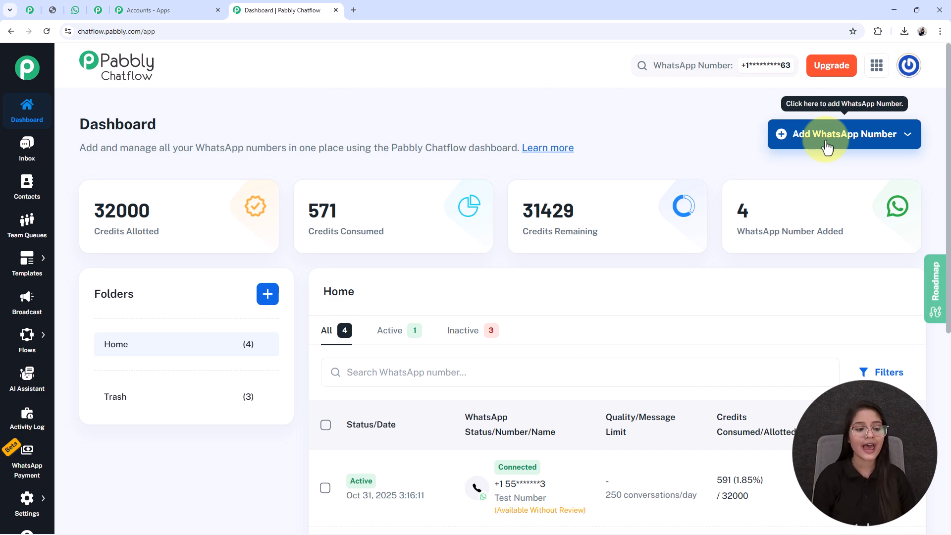
click(82, 331)
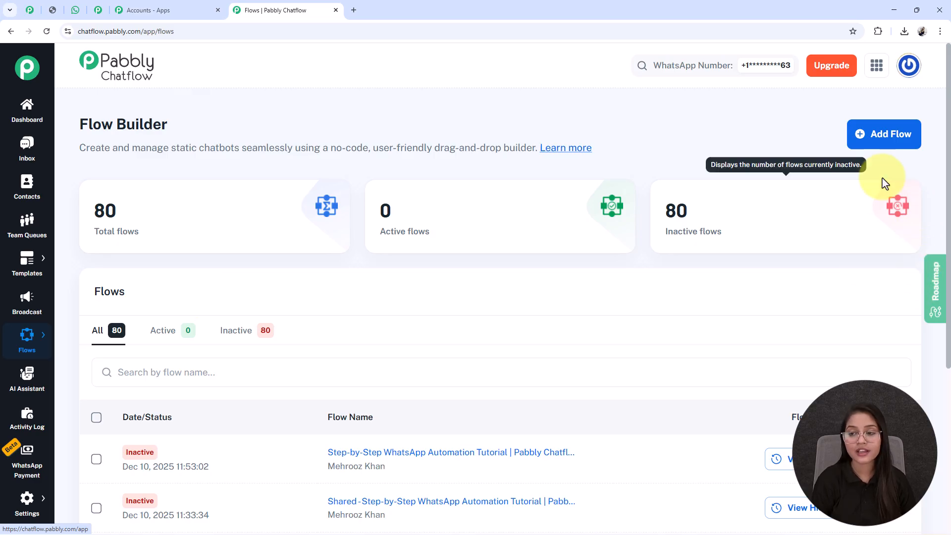
click(880, 144)
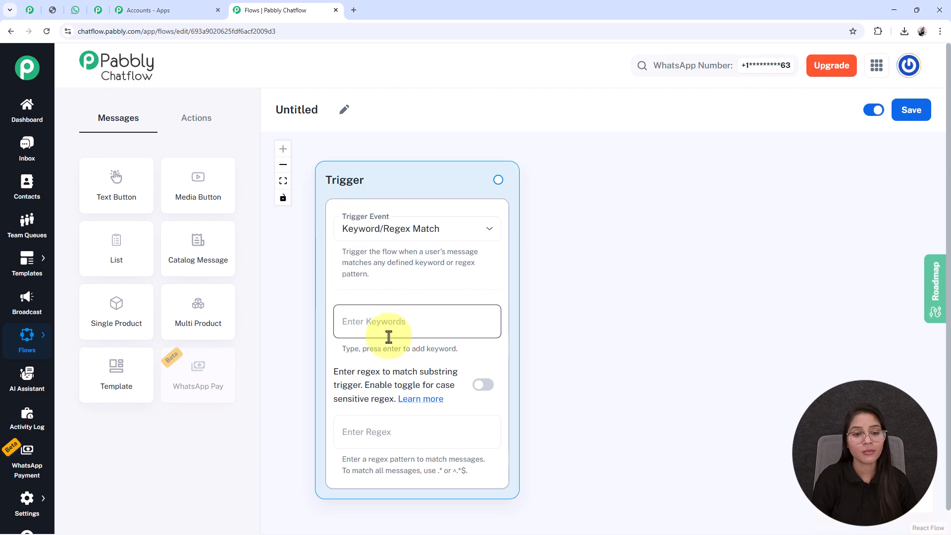
Rename the untitled flow as "Make Your WhatsApp Smarter – Build an Interactive Chatbot in Mins!".
click(344, 110)
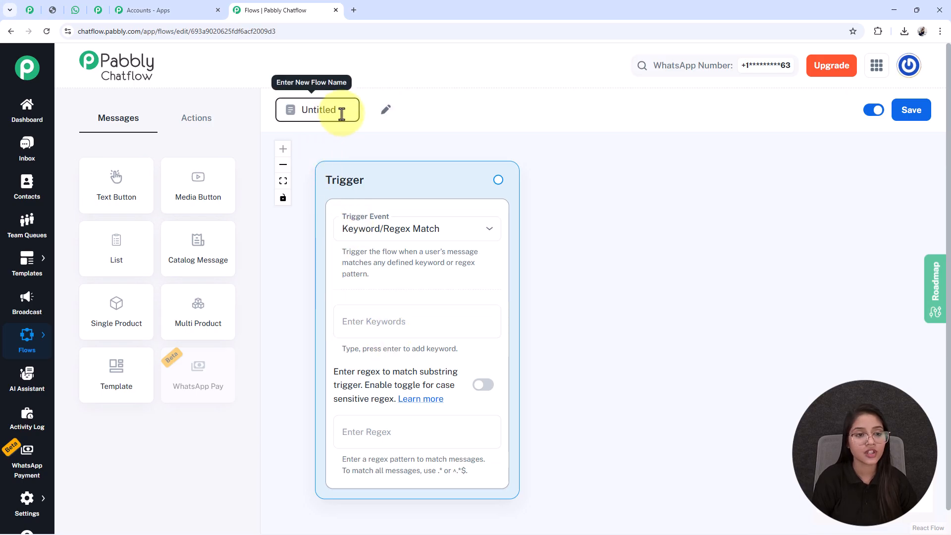
drag(342, 114, 289, 118)
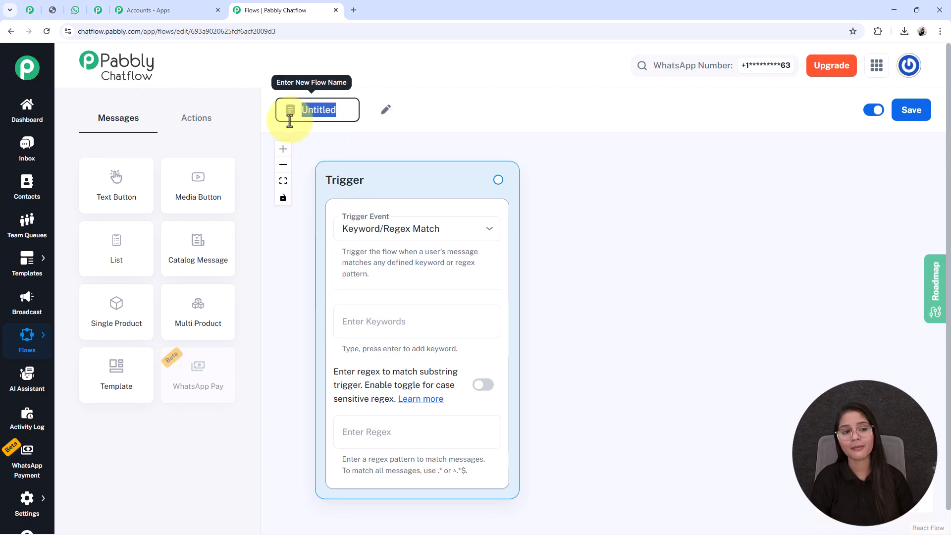
text(Make Your WhatsApp Smarter – Build an Interactive Chatbot in Mins!)
key(Return)
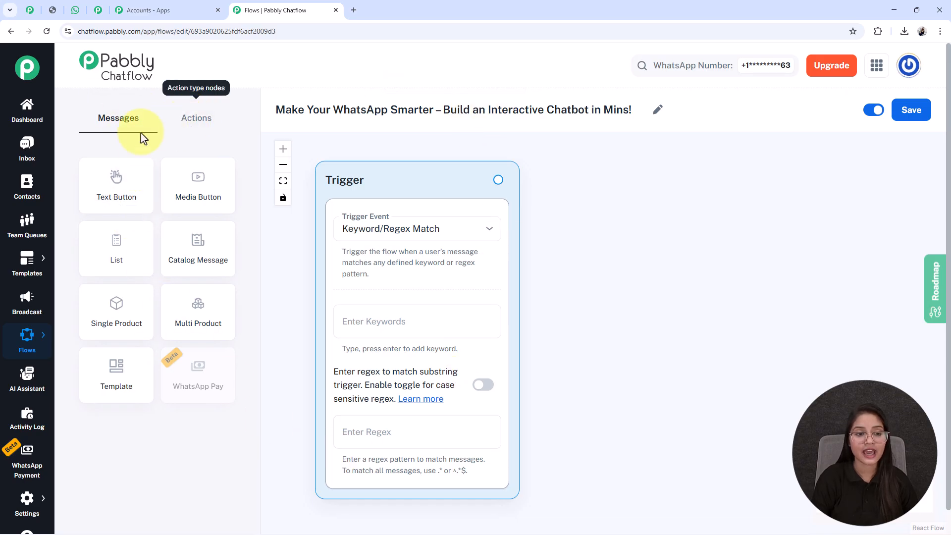
Look through the available action nodes, return to the message nodes and save the flow.
click(191, 130)
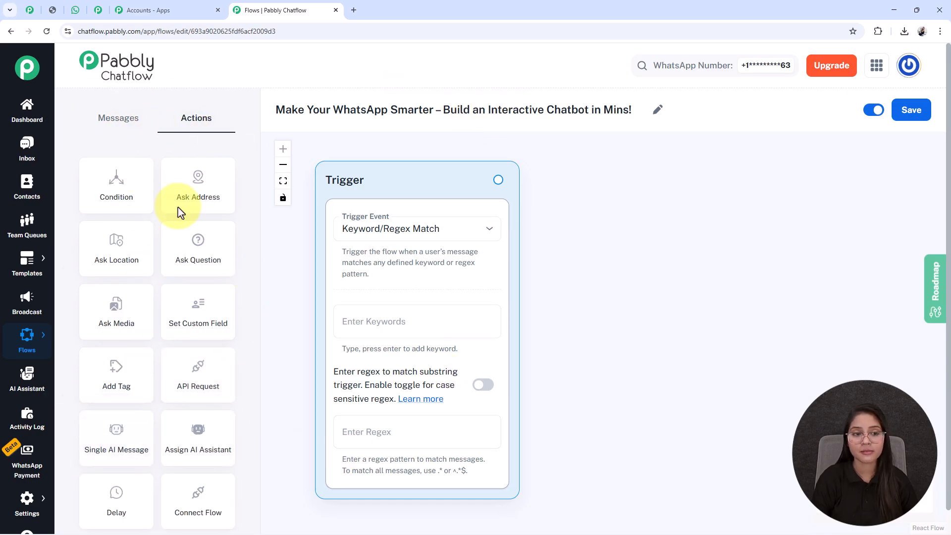
click(111, 128)
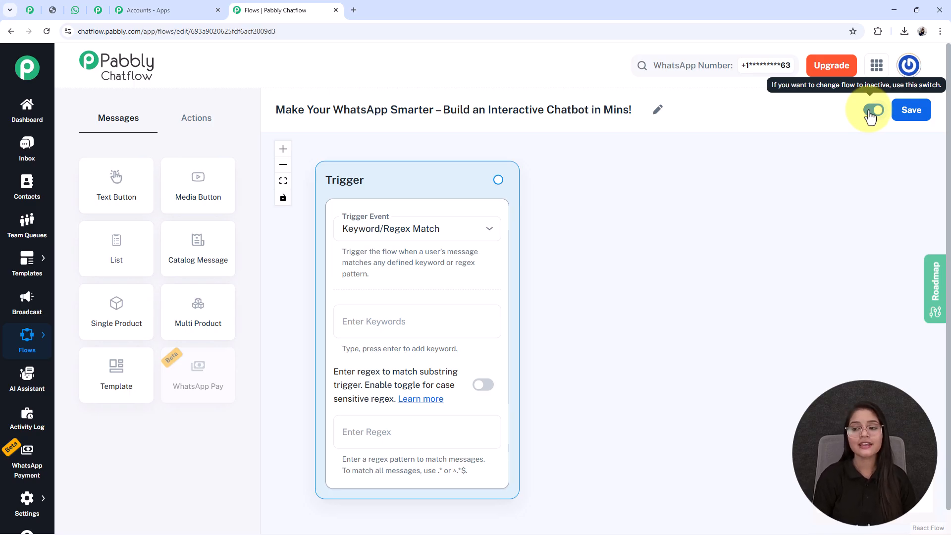
click(913, 115)
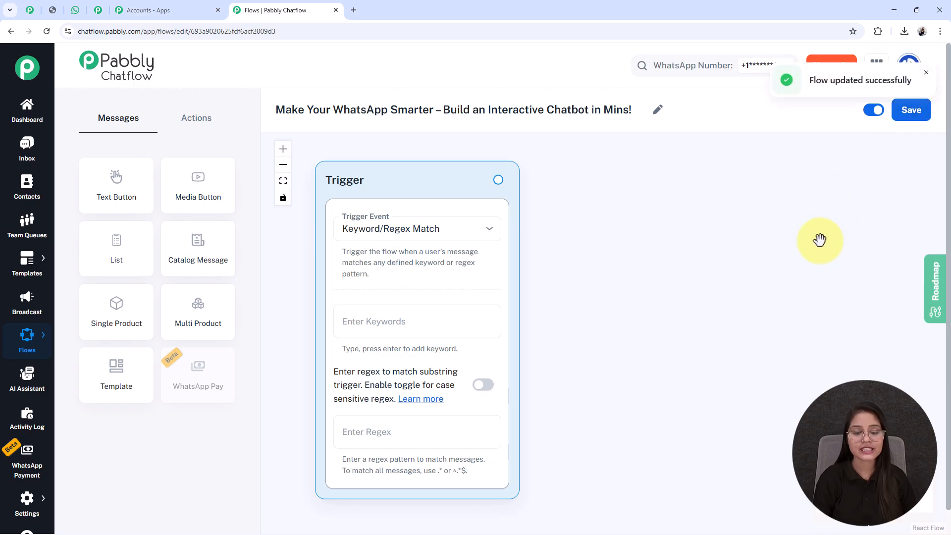
Choose Keyword/Regex Match as the event of the Trigger node.
scroll(788, 310, down, 1)
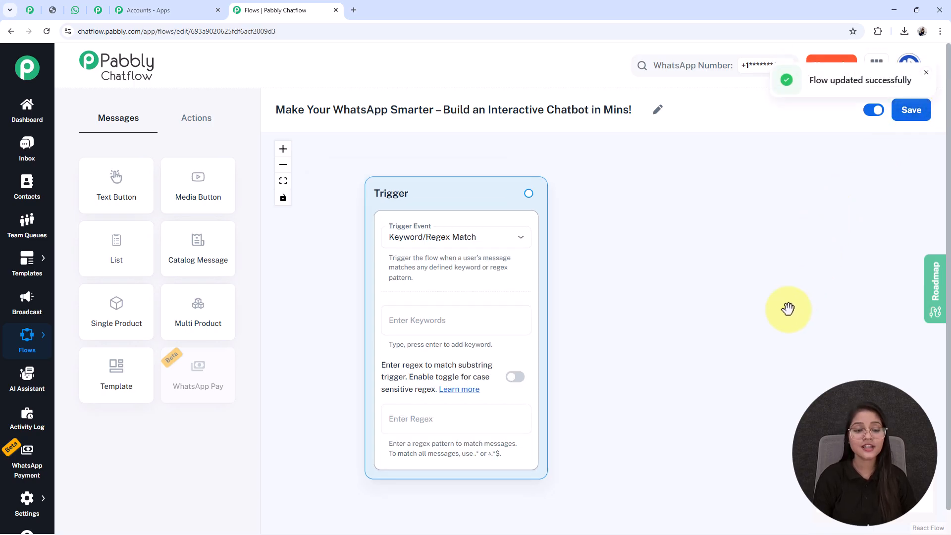
drag(709, 348, 649, 357)
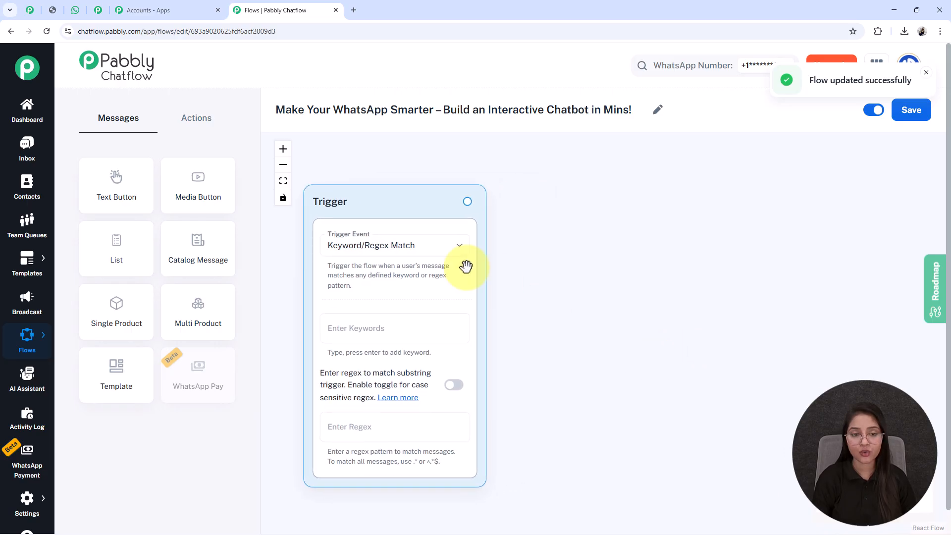
click(416, 259)
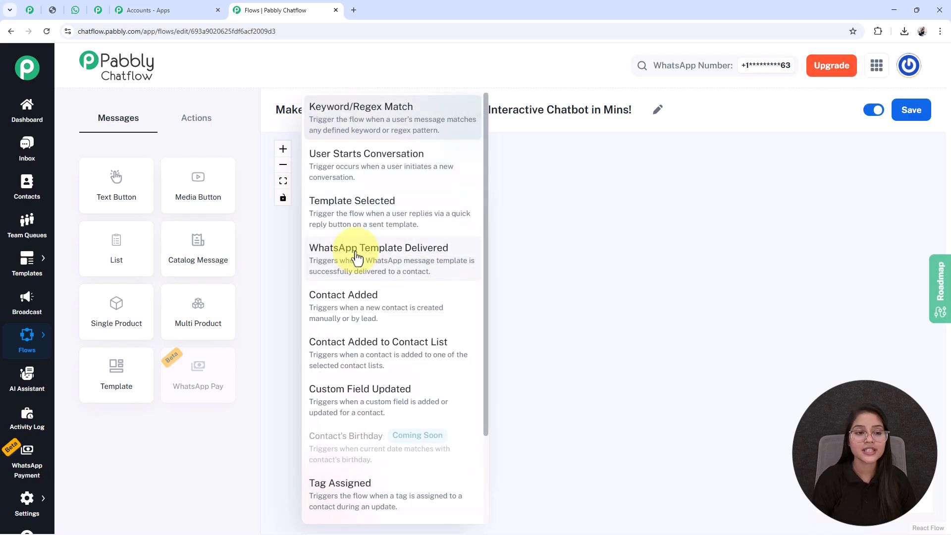
click(393, 117)
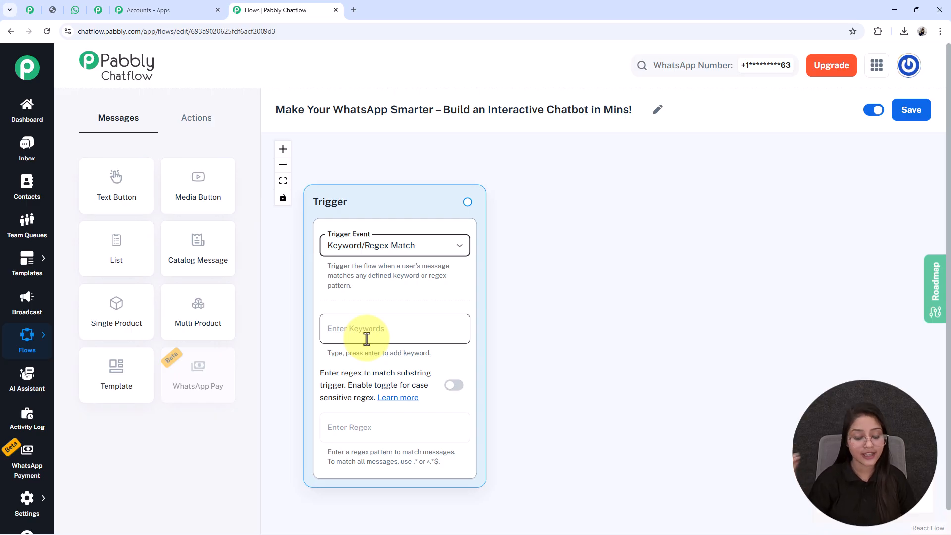
Add the keywords "Hi" and "Hello" to the Trigger node.
click(367, 334)
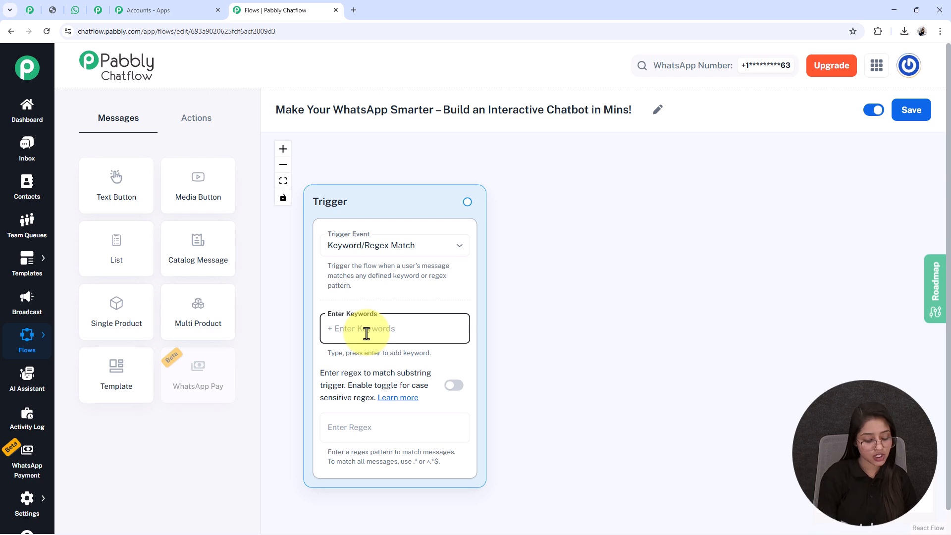
text(Hi)
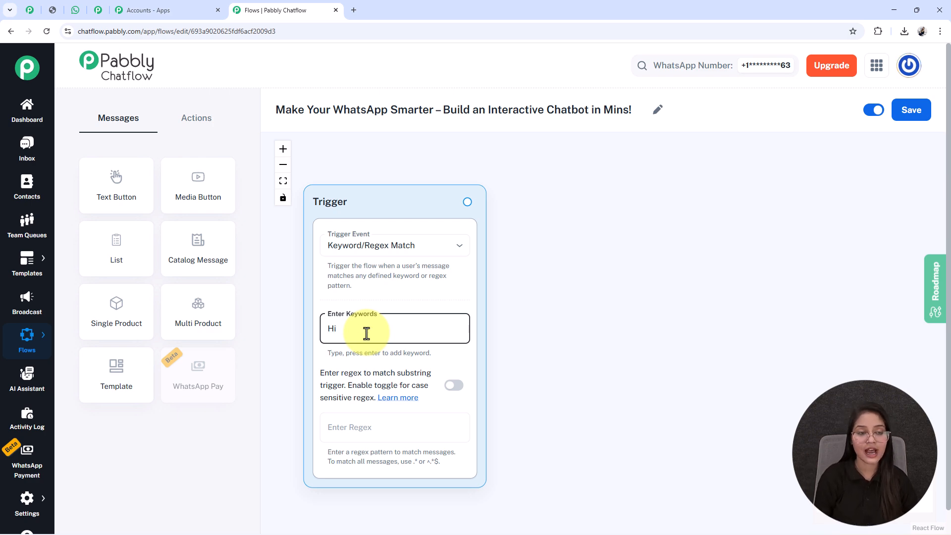
key(Return)
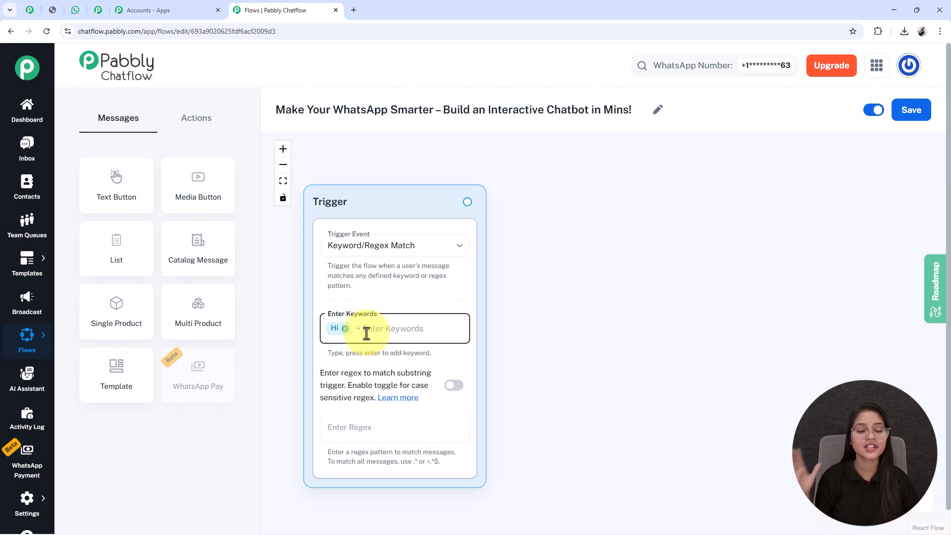
text(Hello)
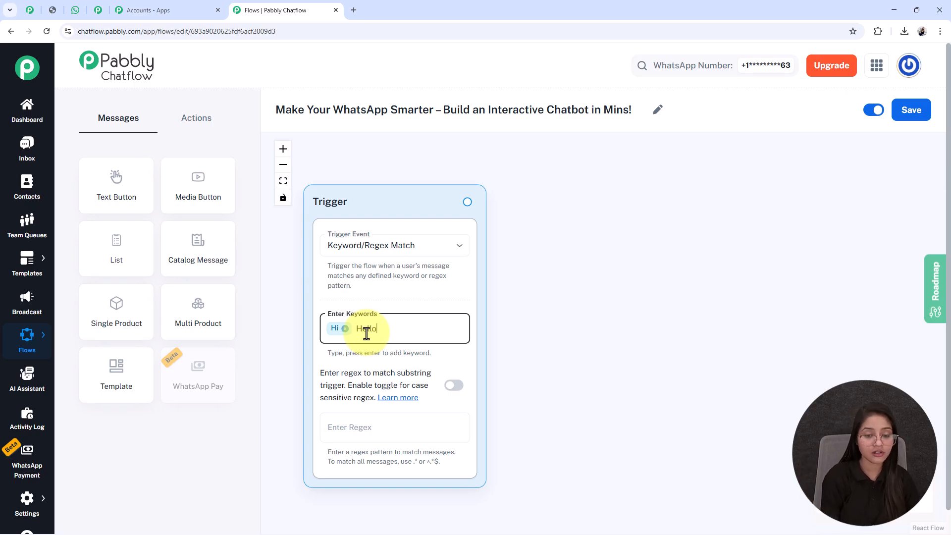
key(Return)
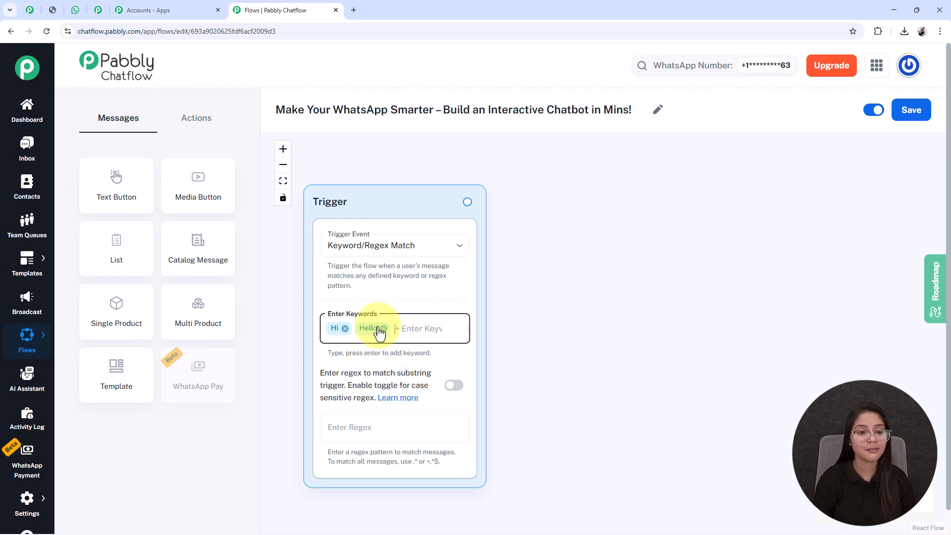
Add a Media Button node beside the trigger with media type Image and the PrimeFix logo.jpg URL as its media.
drag(206, 207, 421, 327)
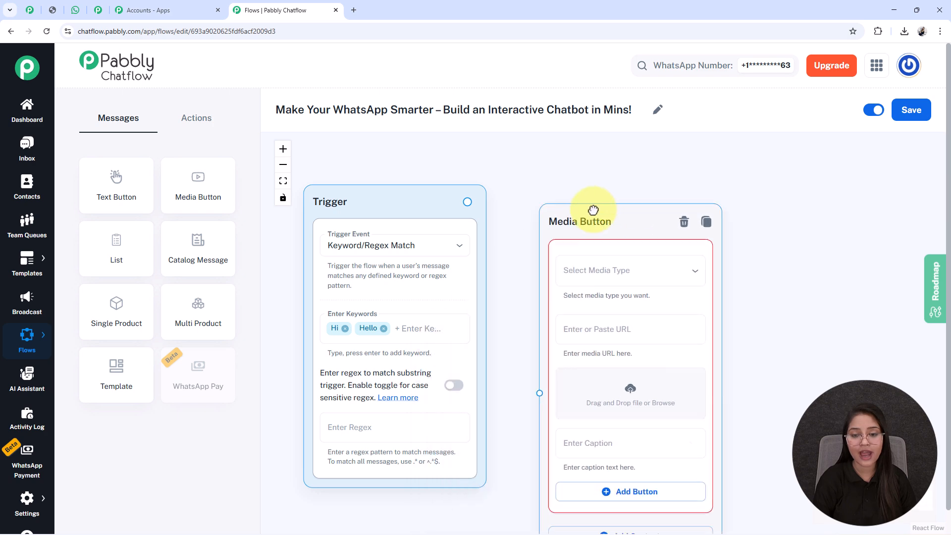
click(647, 258)
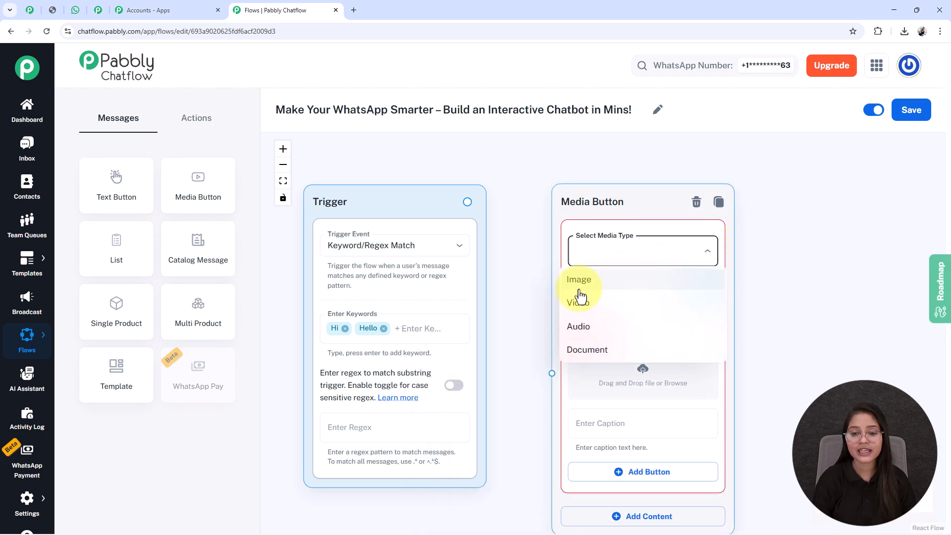
click(579, 284)
drag(792, 316, 611, 280)
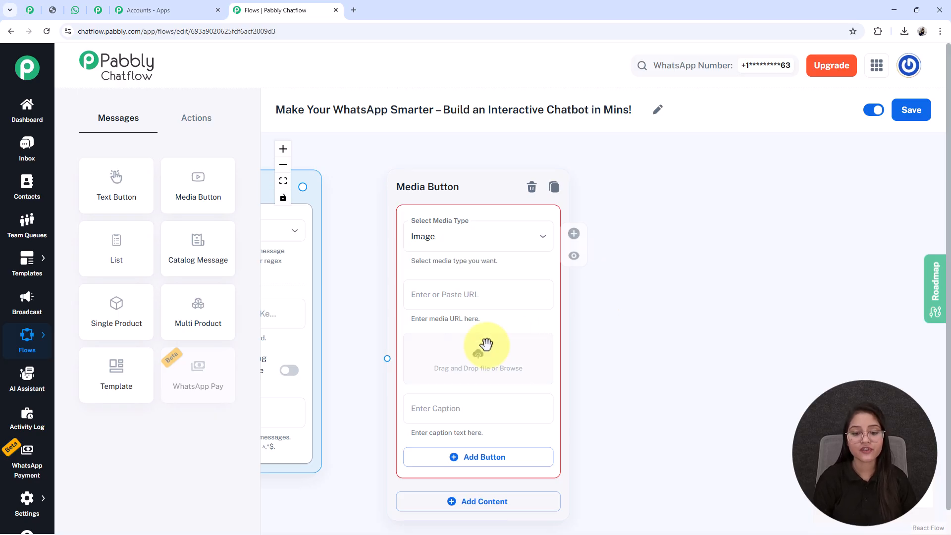
click(479, 363)
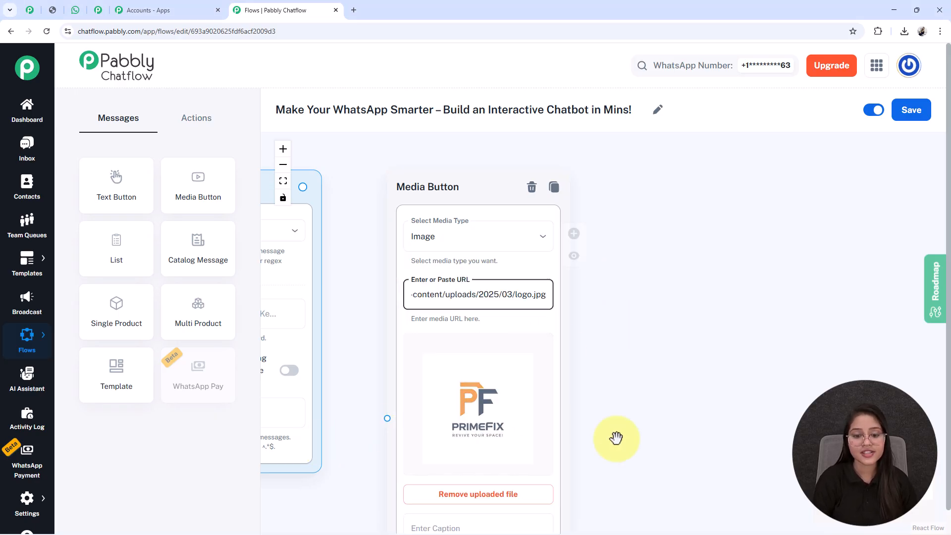
Add a Text Button content block under the logo image in the Media Button node and paste the "*Hello!* Welcome to *PrimeFix Renovations*" message into it.
drag(638, 501, 642, 254)
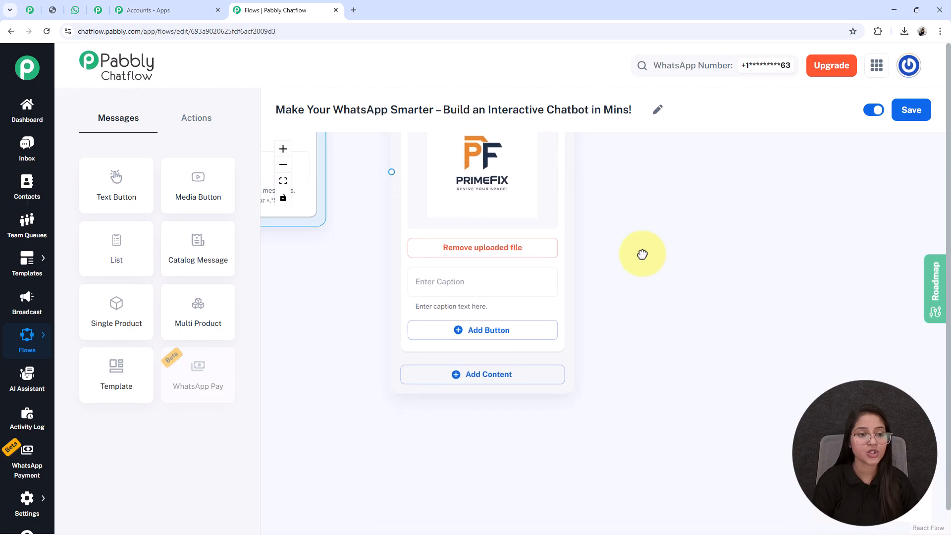
click(481, 381)
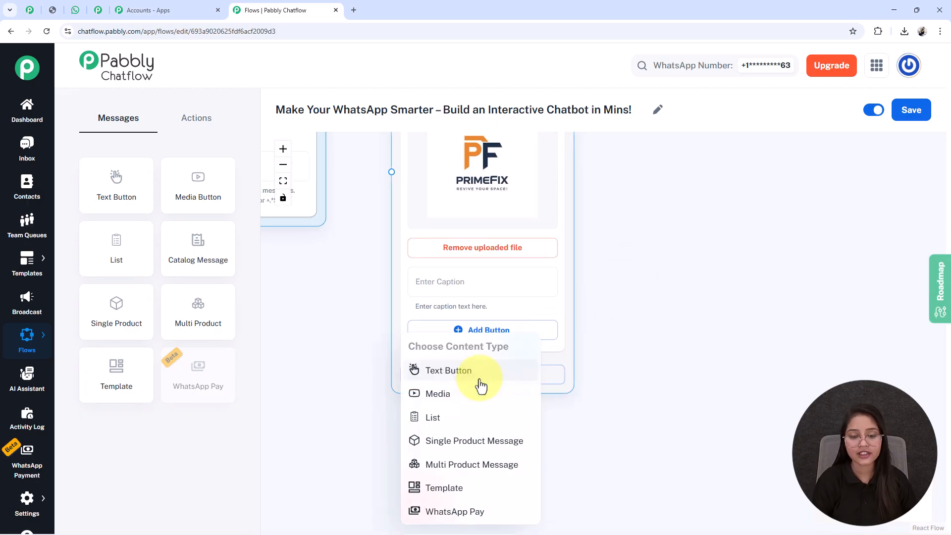
click(435, 379)
drag(676, 450, 643, 384)
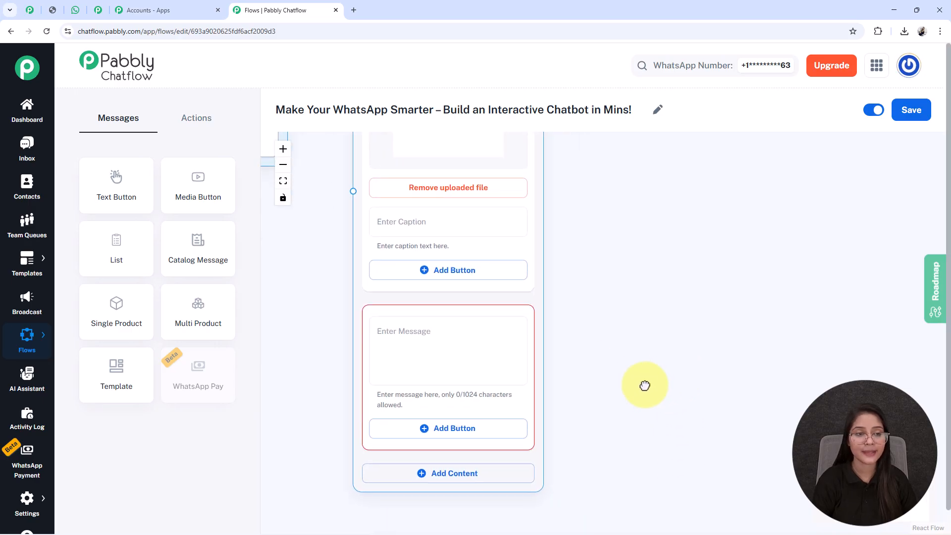
click(433, 372)
key(ctrl+v)
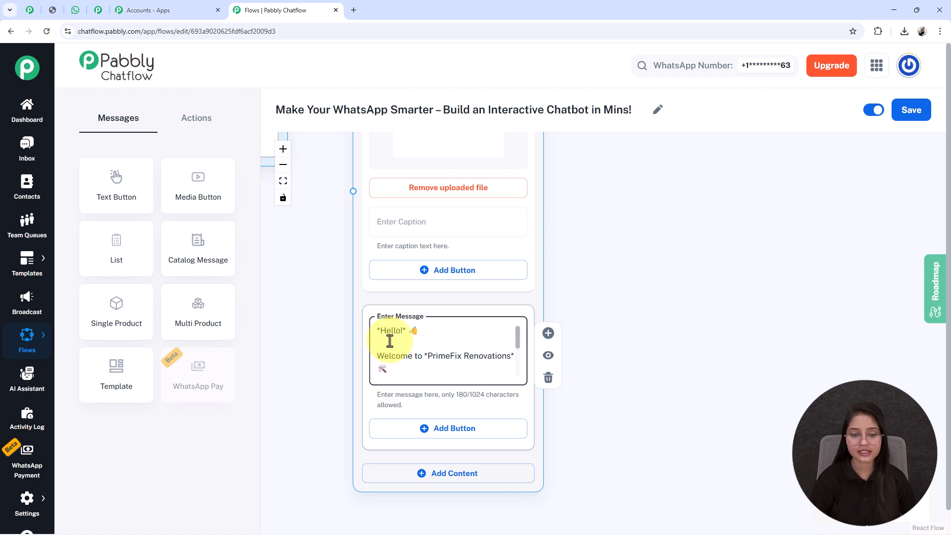
Read through the pasted PrimeFix Renovations welcome message down to its closing question.
triple_click(449, 360)
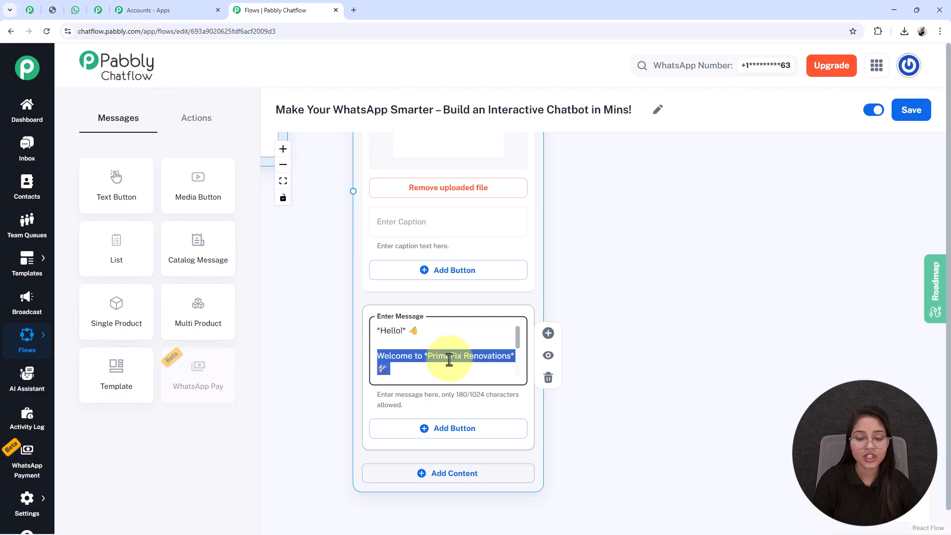
key(Down)
double_click(465, 335)
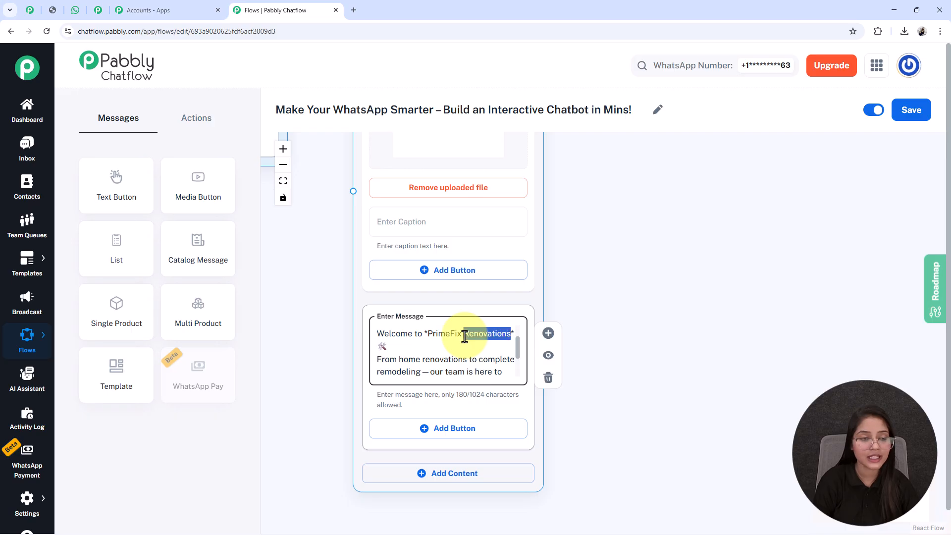
key(Down)
key(Down)
key(Down)
key(Down)
key(Down)
key(Down)
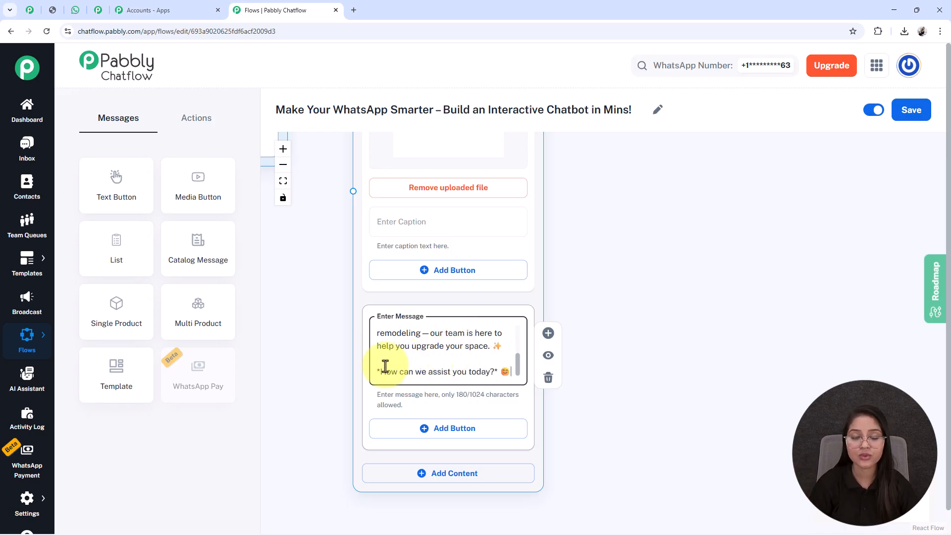
Add three buttons under the welcome message, labelled "Renovation Services", "Book Site Visit" and "Contact Support".
drag(701, 439, 721, 350)
click(436, 343)
drag(610, 398, 589, 325)
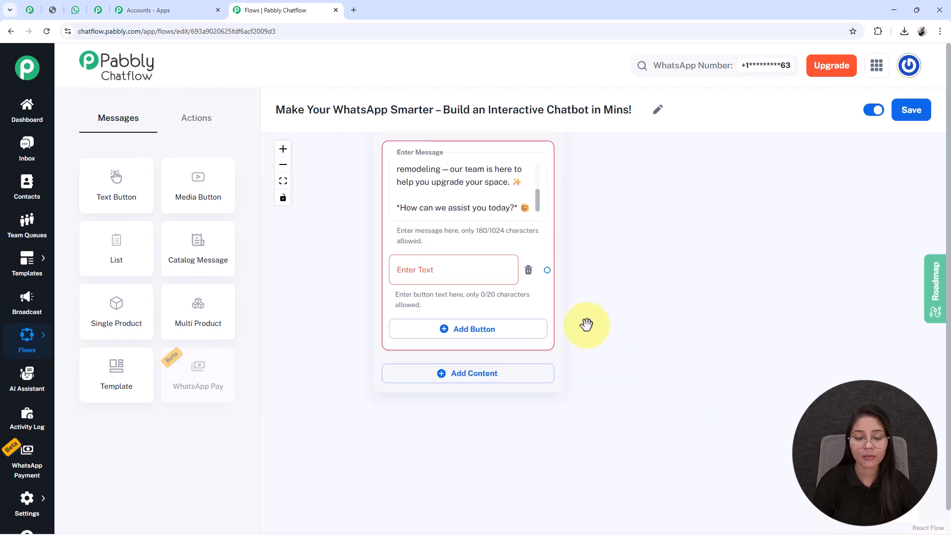
click(525, 329)
drag(599, 393, 592, 340)
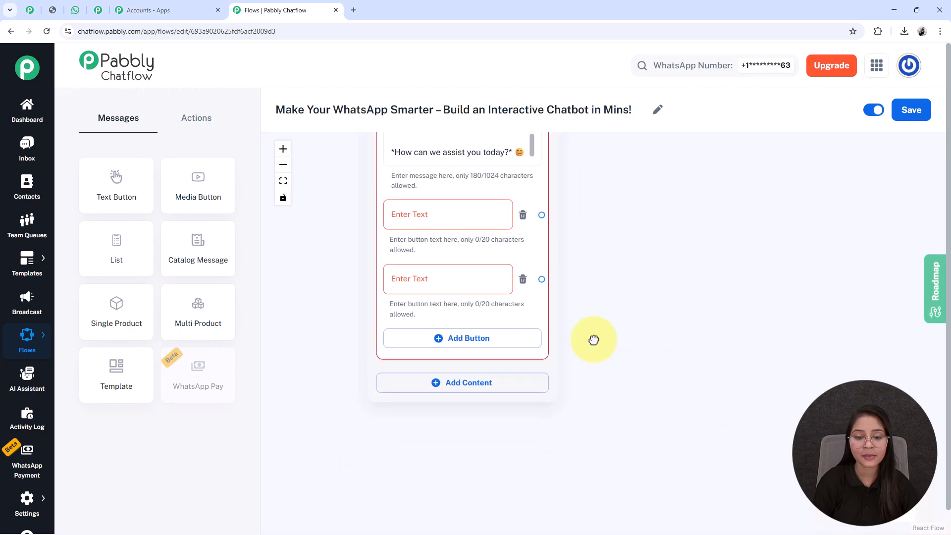
click(436, 348)
drag(340, 272, 328, 372)
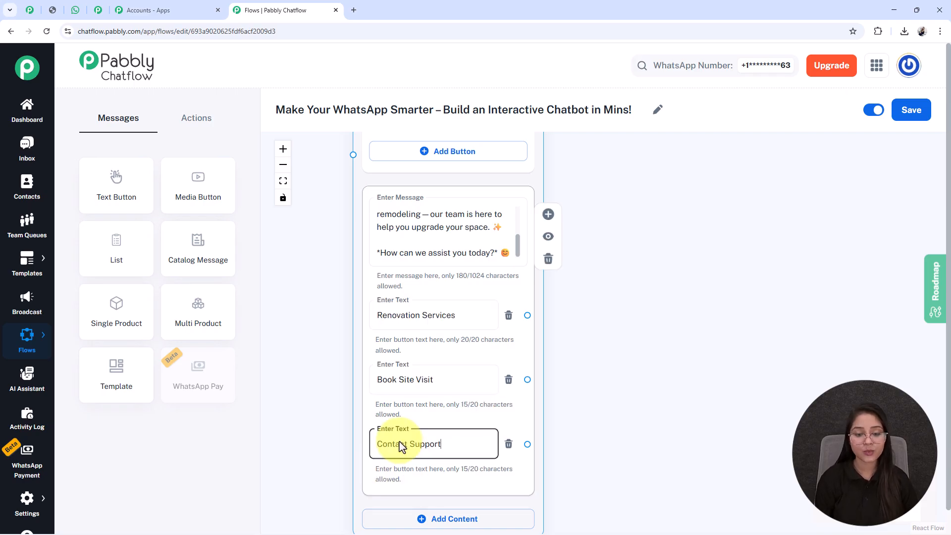
Connect the Trigger node to the Media Button node.
scroll(398, 442, down, 3)
drag(335, 309, 410, 515)
drag(391, 212, 439, 465)
drag(659, 396, 560, 172)
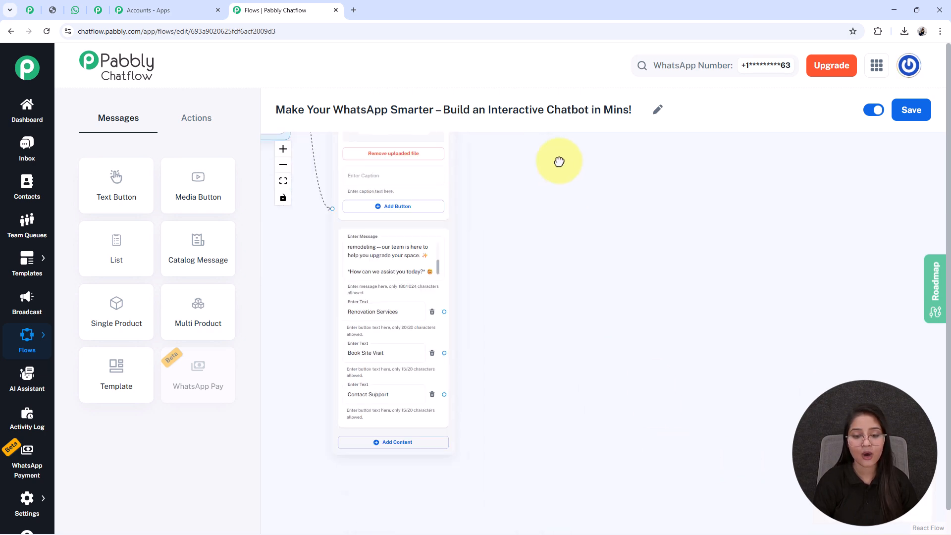
scroll(379, 386, up, 3)
drag(642, 426, 647, 392)
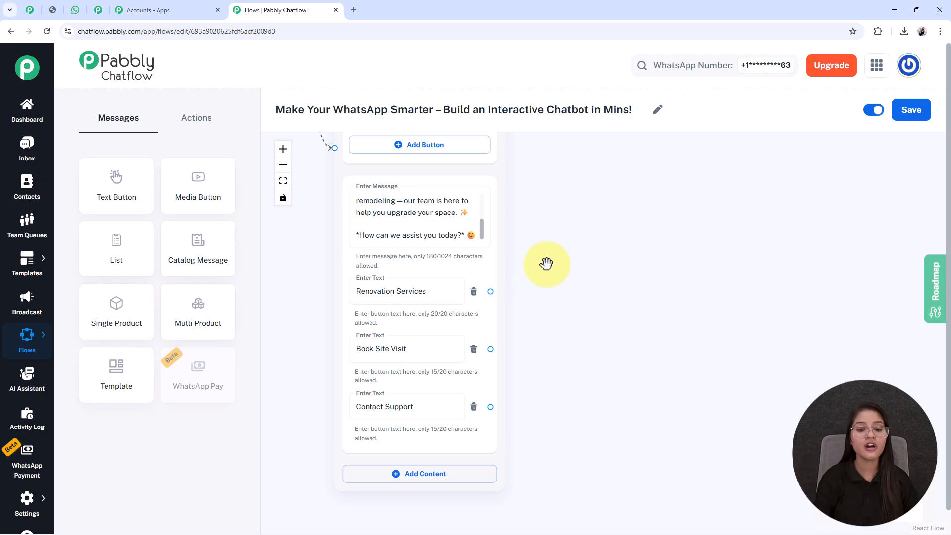
Place a List node beside the Media Button node with the body "*Please Select the type of renovation you are planning*".
drag(127, 255, 492, 228)
scroll(493, 230, down, 2)
drag(347, 196, 617, 332)
drag(827, 262, 614, 319)
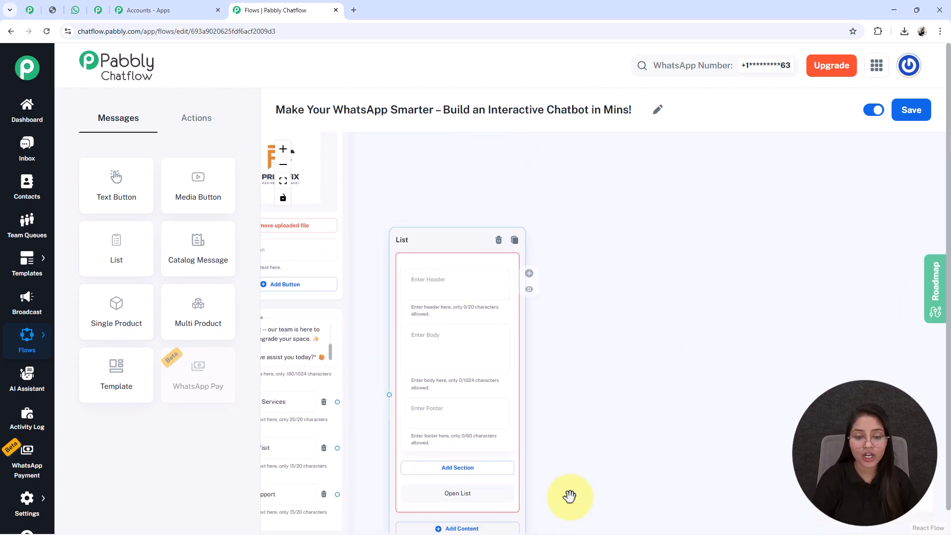
drag(600, 471, 603, 416)
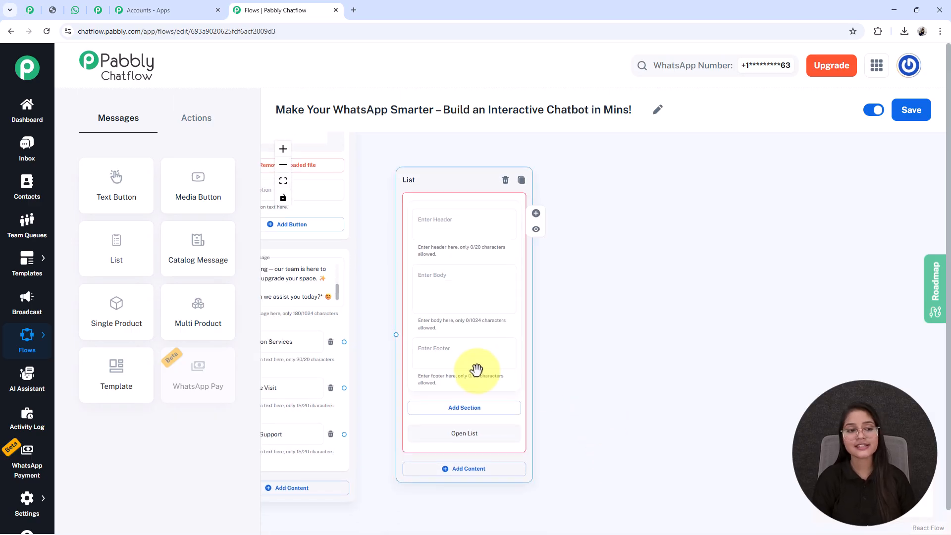
click(429, 292)
text(*Please Select the type of renovation you are planning*)
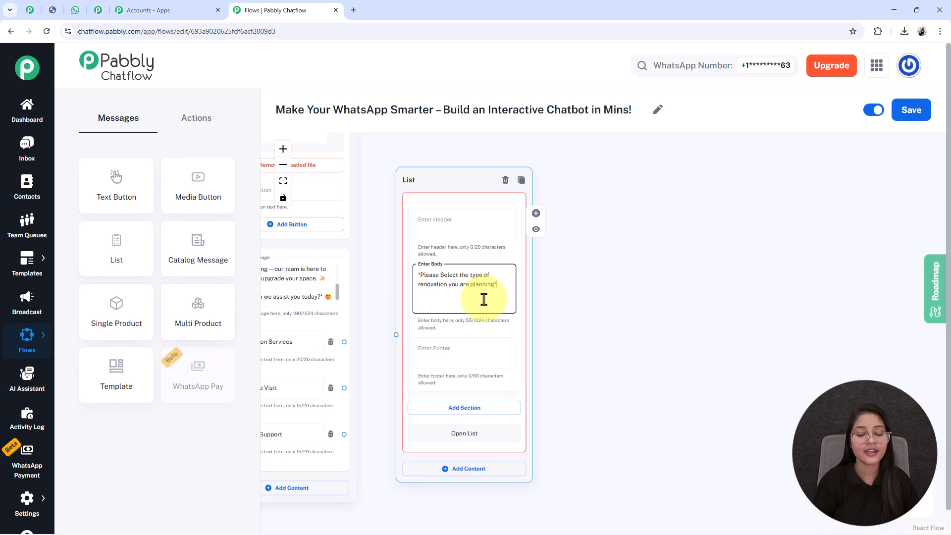
Add a section titled "Renovation Types" to the List node.
scroll(484, 300, down, 3)
click(476, 293)
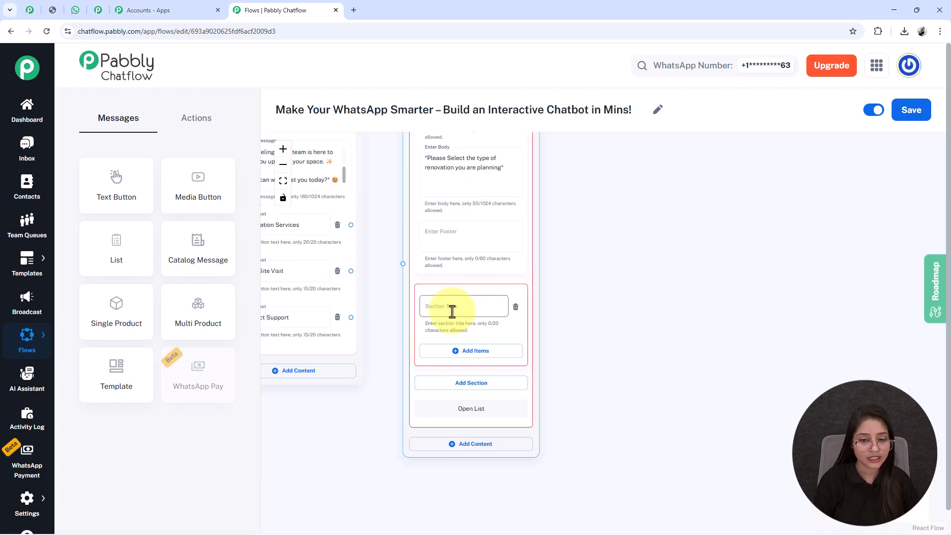
click(453, 310)
text(Renovation Types)
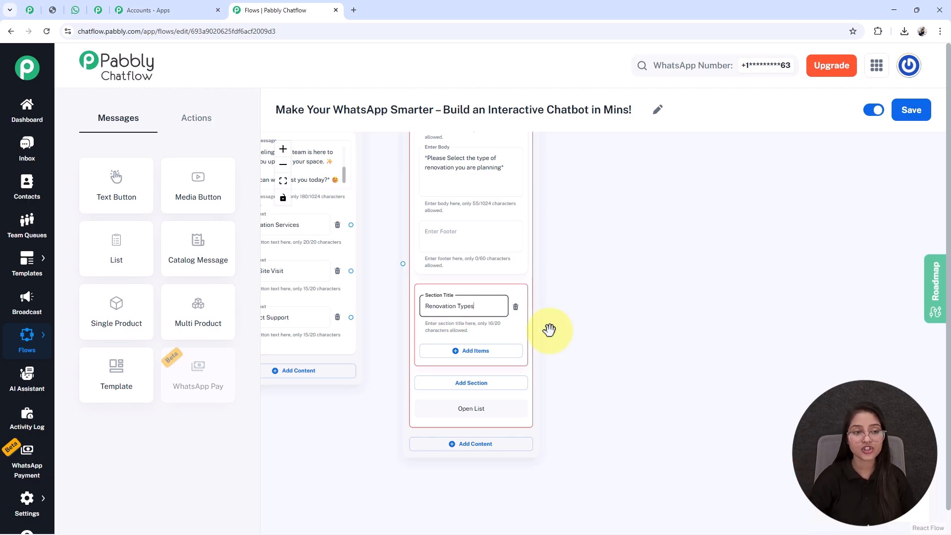
Add four items to the Renovation Types section, titled Bathroom, Kitchen, Full Home and Living Room with their emojis.
click(473, 352)
scroll(545, 387, down, 3)
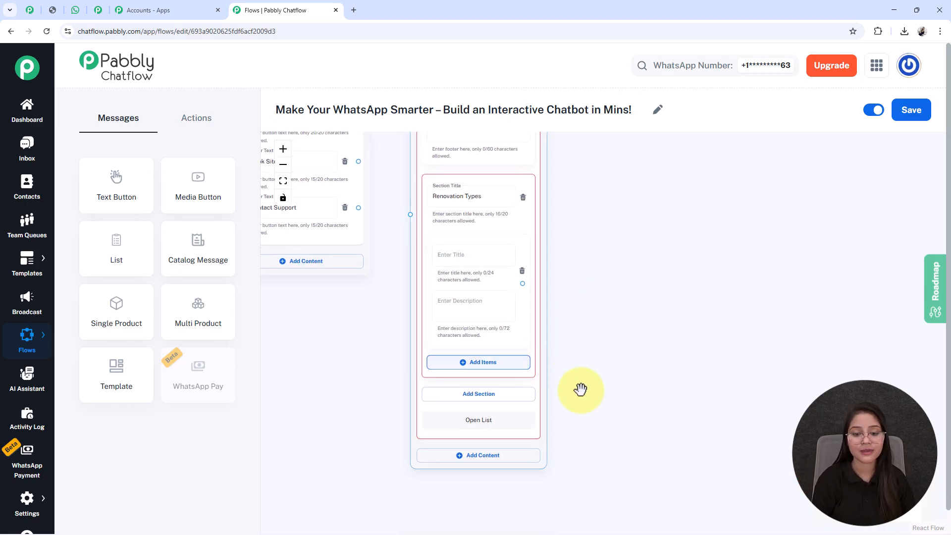
double_click(510, 376)
scroll(595, 330, down, 3)
click(478, 430)
drag(346, 336, 354, 501)
scroll(426, 371, down, 4)
drag(606, 438, 591, 286)
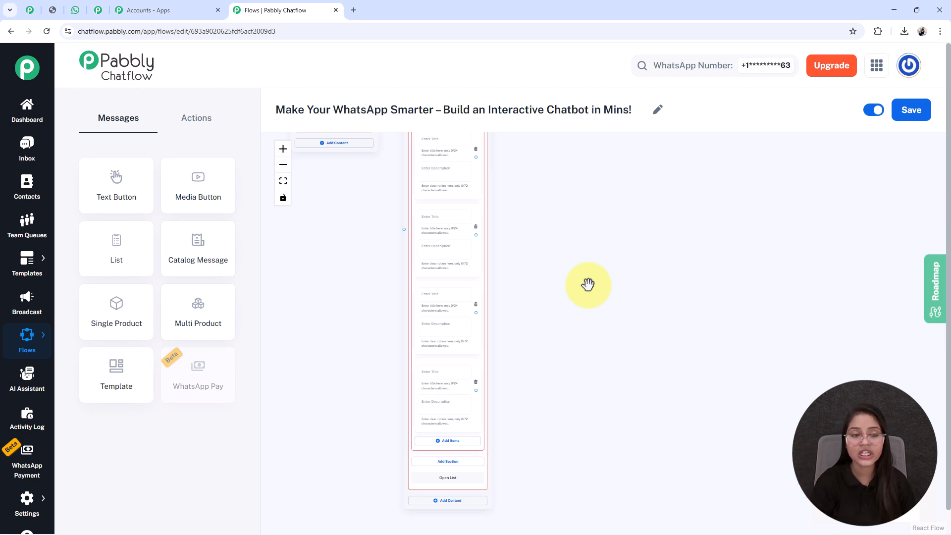
scroll(416, 227, down, 2)
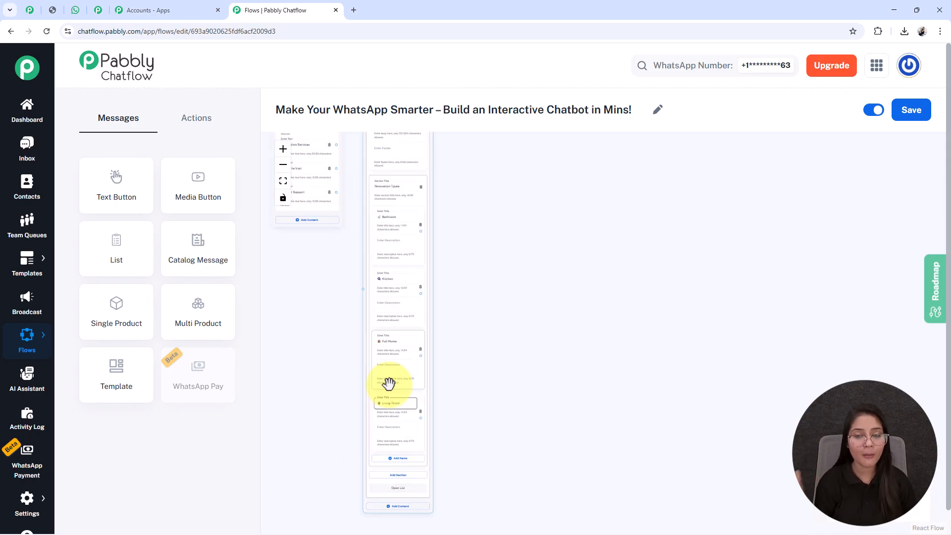
Connect the Renovation Services button to the List node.
drag(333, 389, 374, 478)
drag(377, 233, 402, 375)
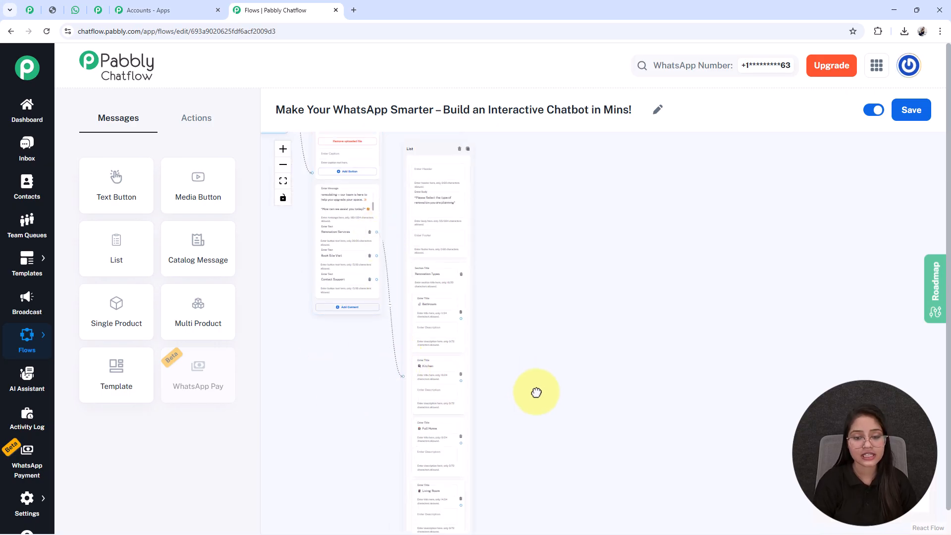
scroll(438, 267, down, 2)
drag(480, 273, 435, 255)
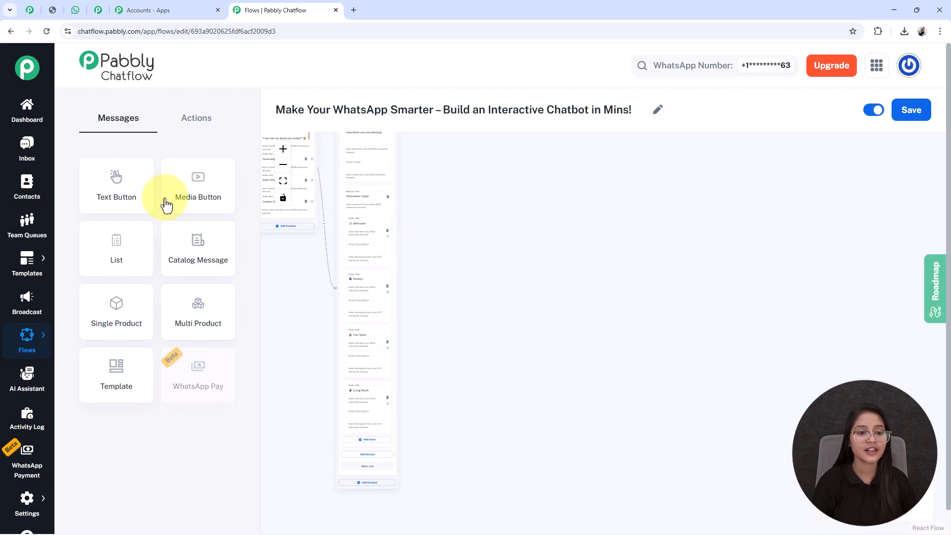
Place a Set Custom Field action node beside the List node.
click(196, 118)
drag(213, 325, 285, 310)
drag(346, 193, 552, 376)
scroll(553, 375, up, 3)
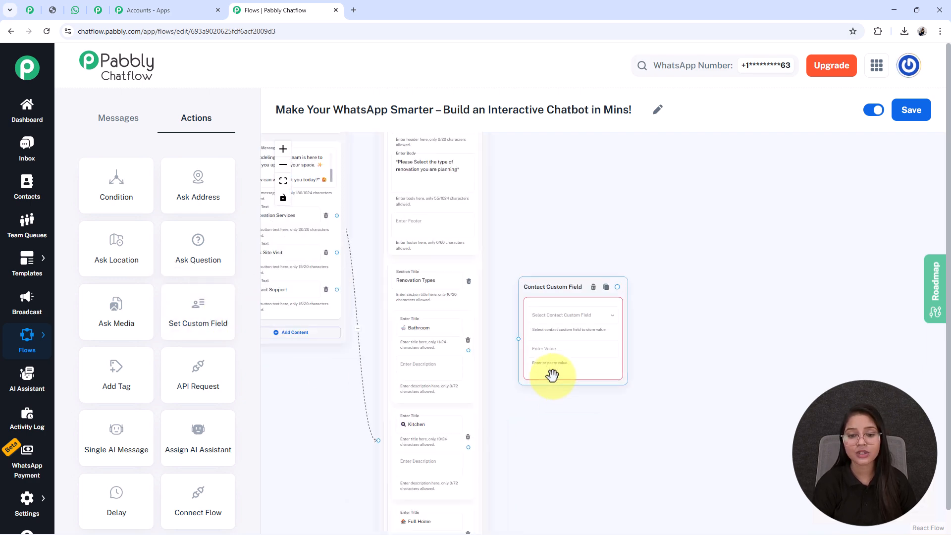
Set the new custom field node to store "🛁 Bathroom" in the RenovationType contact field.
click(570, 315)
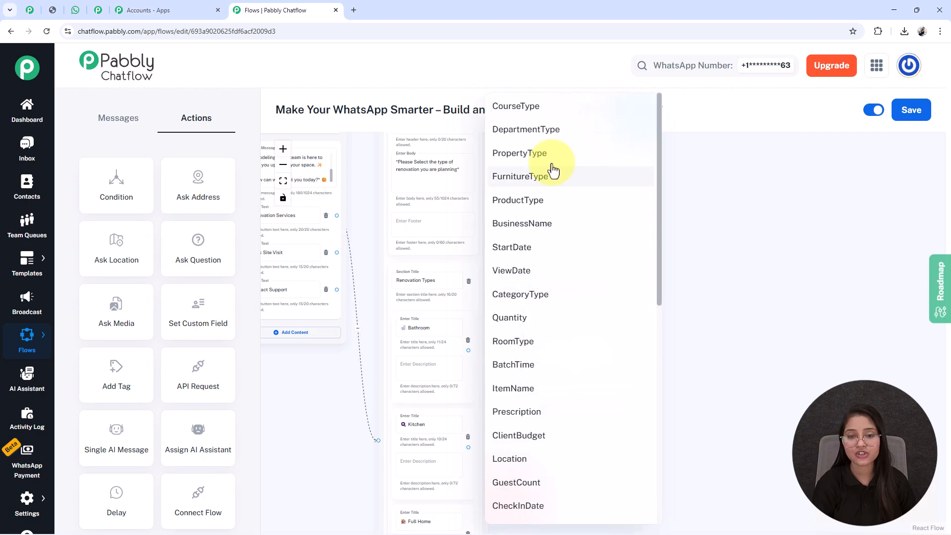
scroll(550, 278, down, 5)
click(557, 332)
double_click(427, 328)
click(542, 350)
text(🛁 Bathroom)
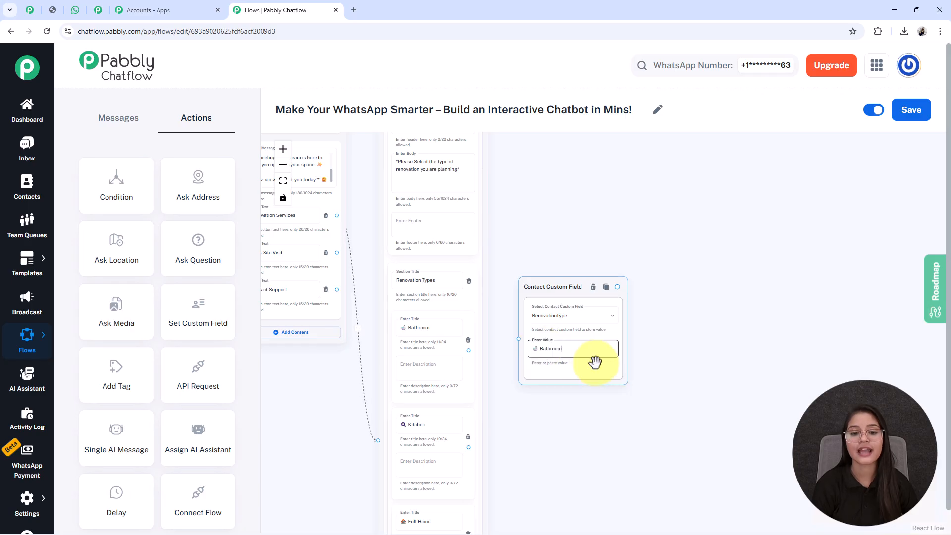
Align the Contact Custom Field node beside the Bathroom list item and connect that item to it.
scroll(592, 362, up, 5)
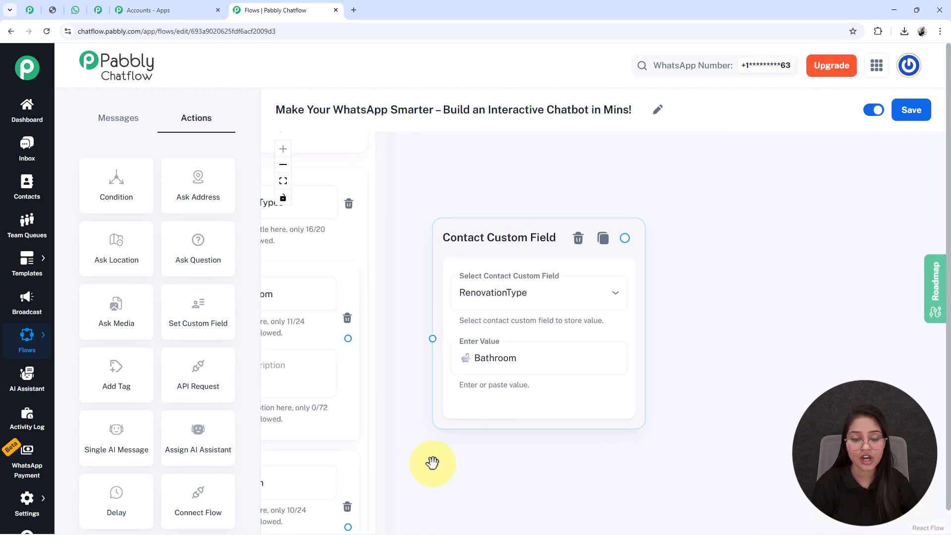
drag(440, 463, 553, 444)
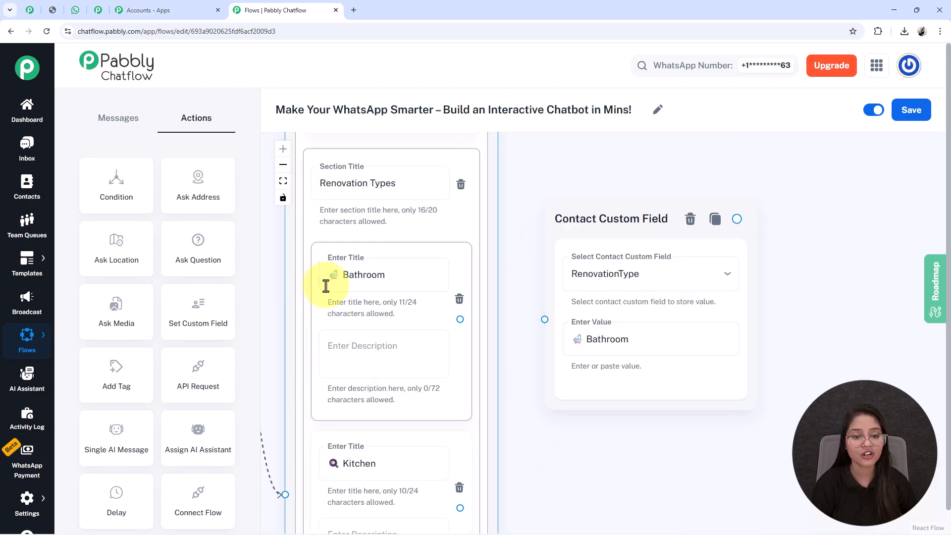
drag(551, 259, 537, 283)
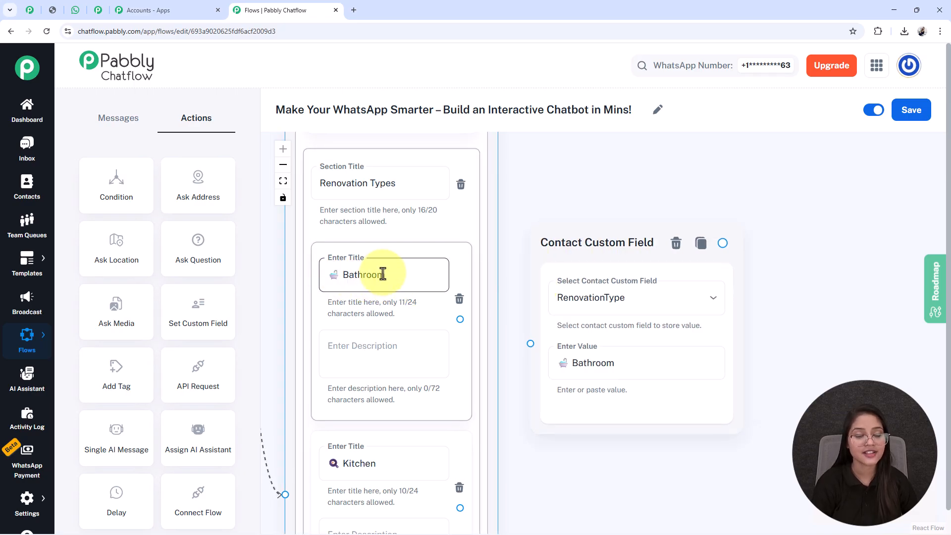
drag(460, 321, 529, 339)
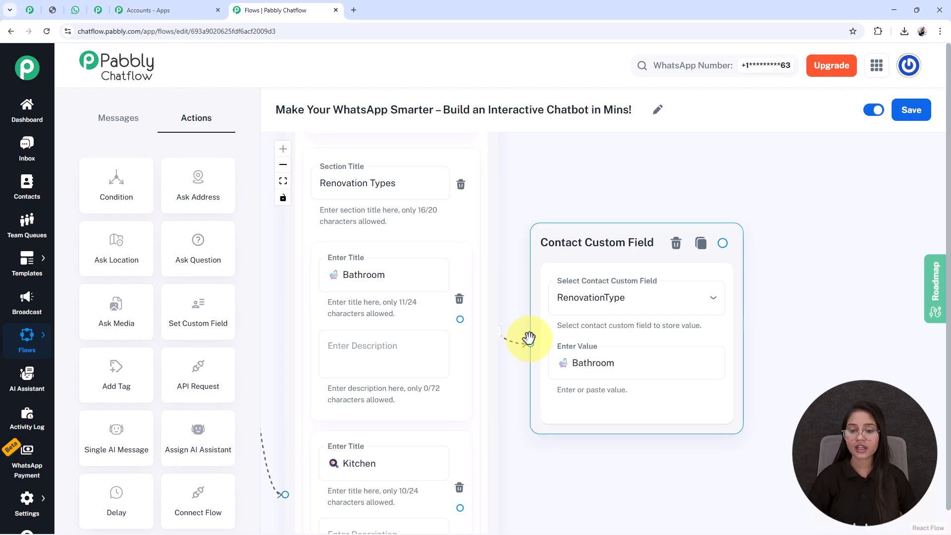
Save the chatbot flow.
click(616, 377)
click(834, 240)
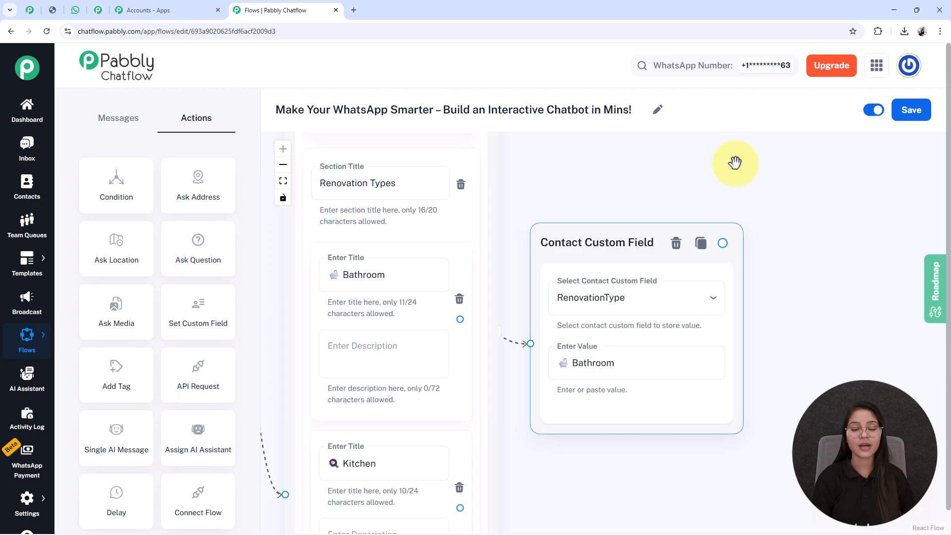
click(911, 110)
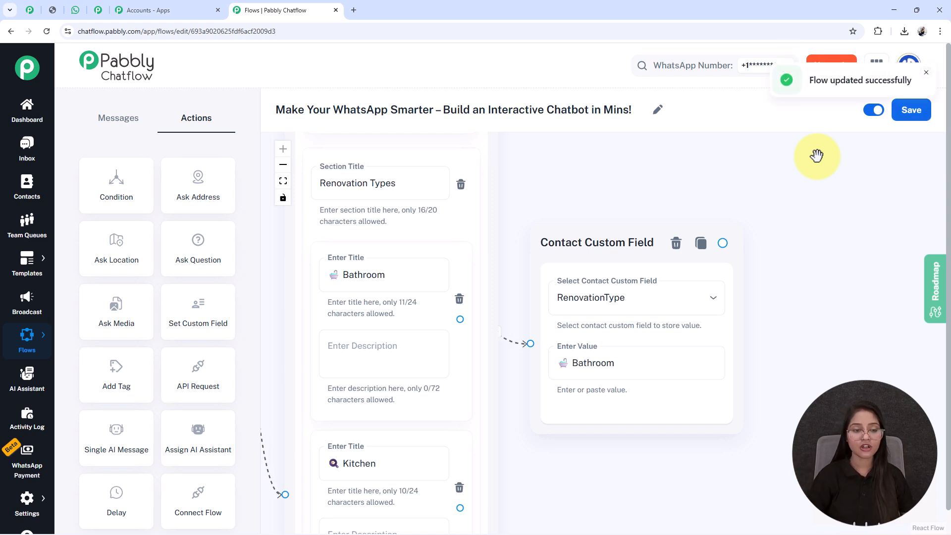
Open the Contact Custom Fields settings page in a new browser tab and switch to it.
scroll(816, 156, down, 3)
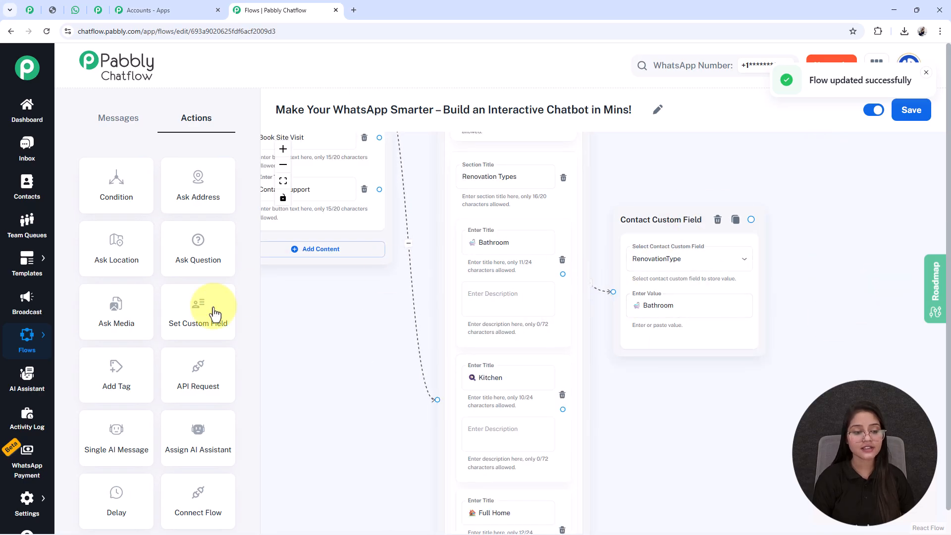
click(20, 504)
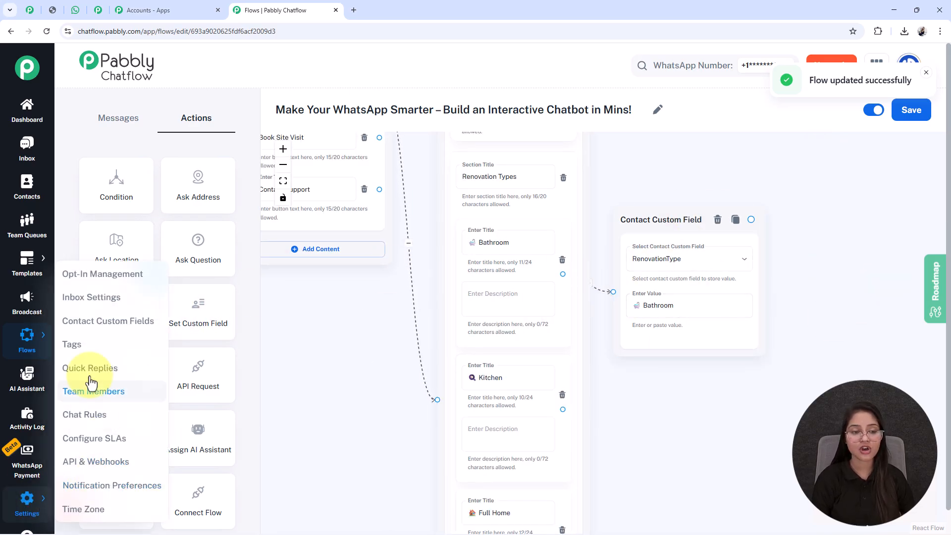
right_click(92, 324)
click(126, 335)
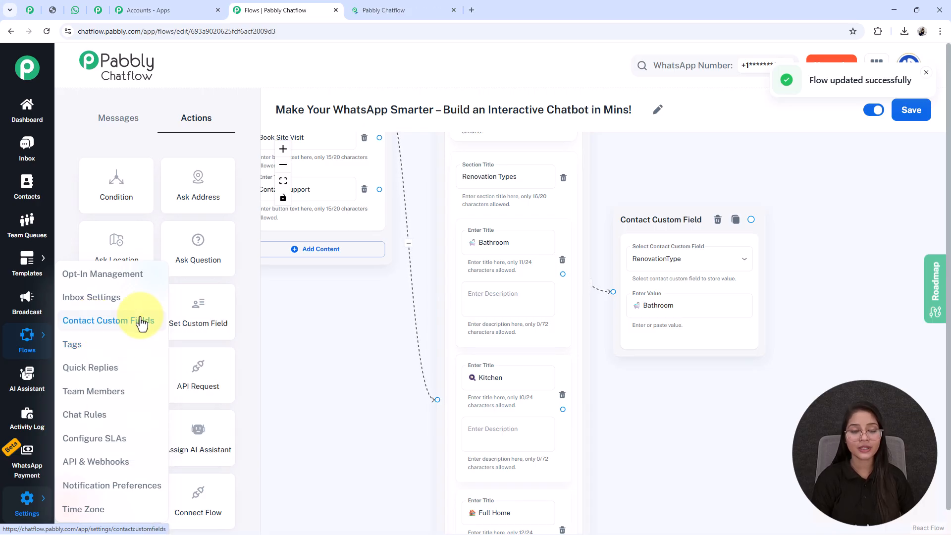
click(411, 10)
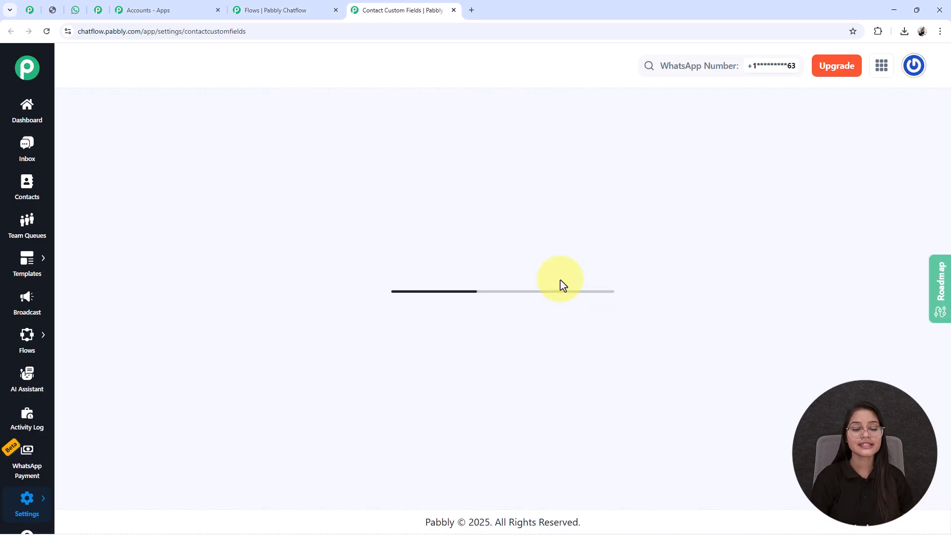
Review the existing contact custom fields from the default entries through to the end of the list.
scroll(560, 281, down, 1)
scroll(561, 280, up, 1)
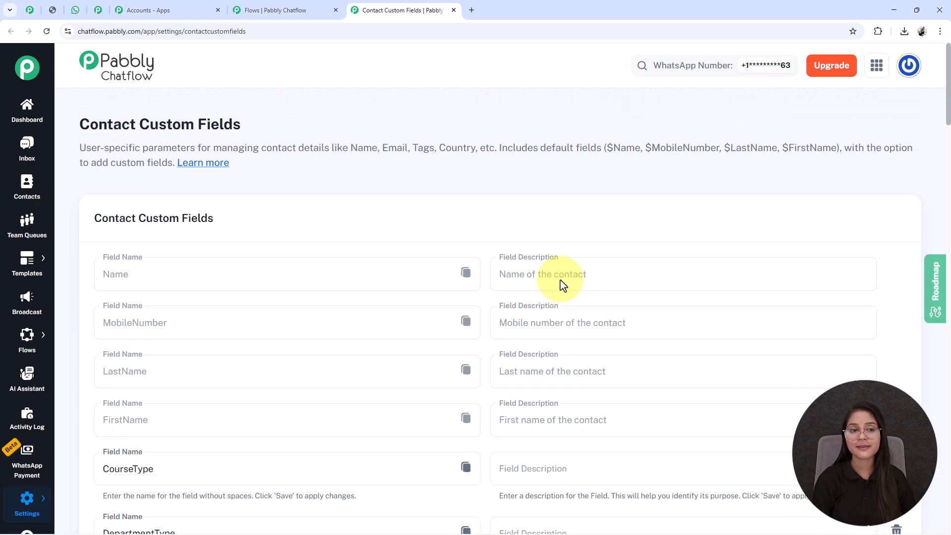
scroll(563, 285, down, 7)
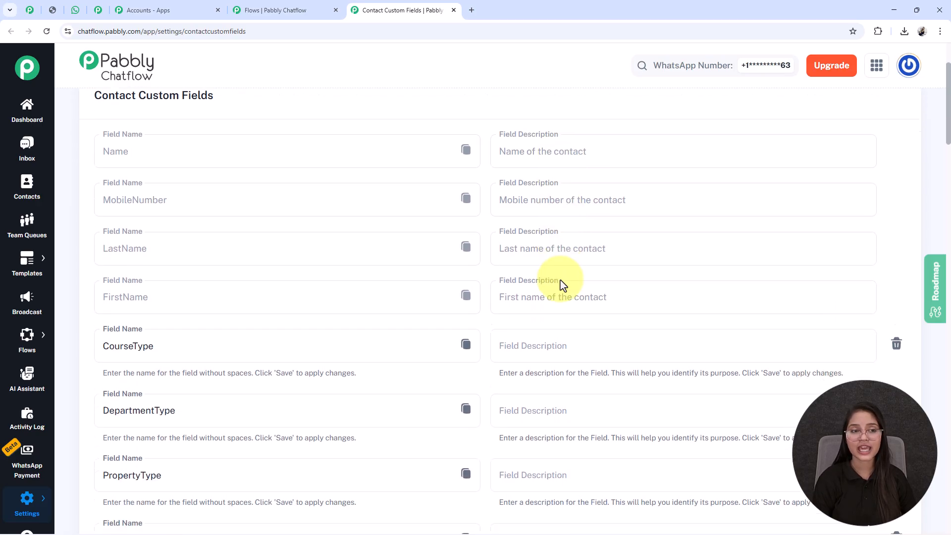
scroll(560, 280, down, 9)
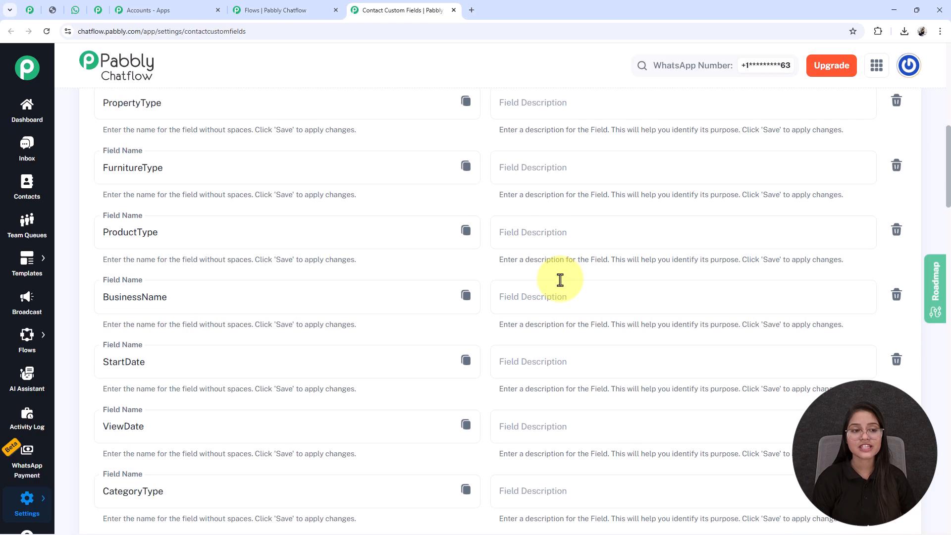
scroll(560, 281, down, 5)
scroll(560, 280, down, 8)
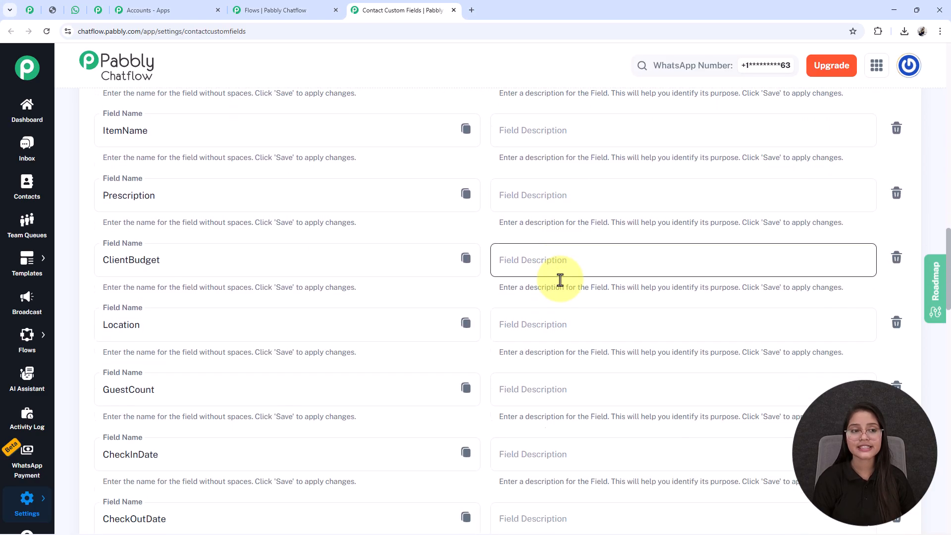
scroll(561, 281, down, 19)
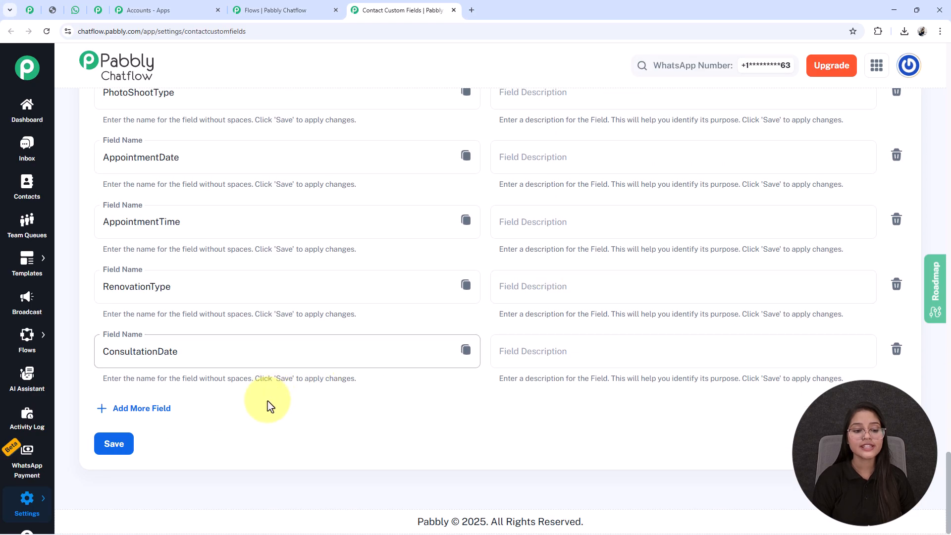
Add a blank contact custom field row below ConsultationDate and close the settings page tab without saving.
click(153, 410)
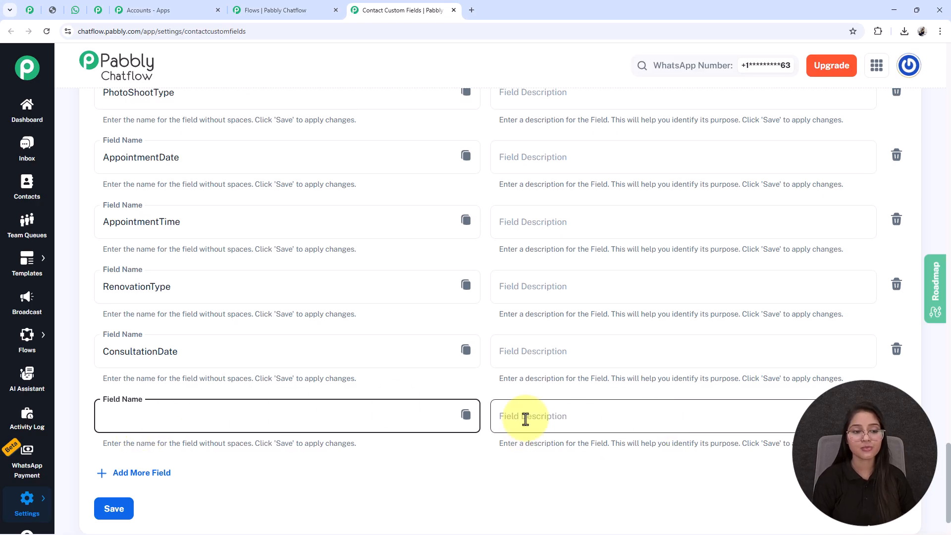
drag(200, 285, 29, 284)
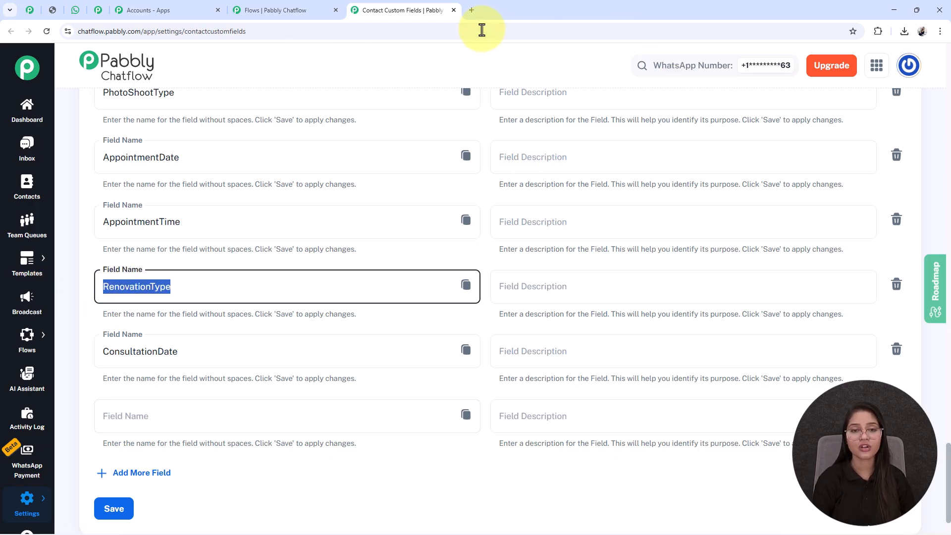
click(453, 10)
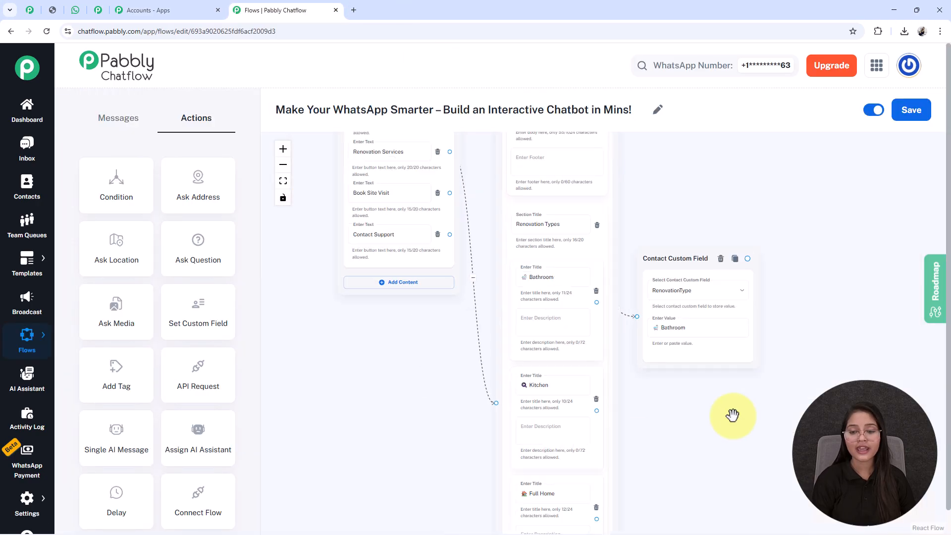
Add Contact Custom Field nodes storing Kitchen, Full Home and Living Room in RenovationType, and connect each to its matching list item.
drag(733, 414, 580, 378)
mouse_move(567, 327)
mouse_down()
mouse_move(573, 299)
mouse_move(574, 312)
mouse_up()
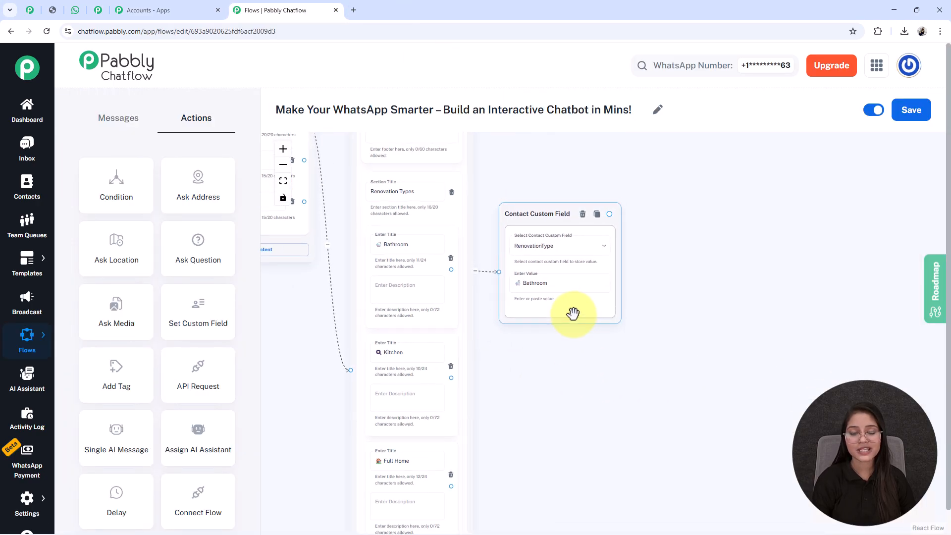
click(429, 264)
scroll(590, 441, down, 3)
drag(592, 447, 550, 296)
drag(510, 202, 503, 173)
click(433, 263)
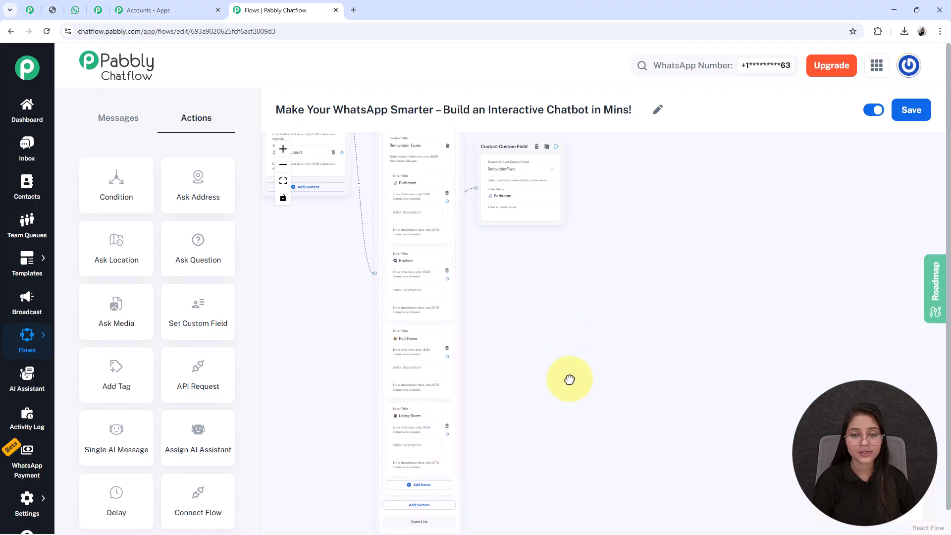
scroll(616, 393, up, 5)
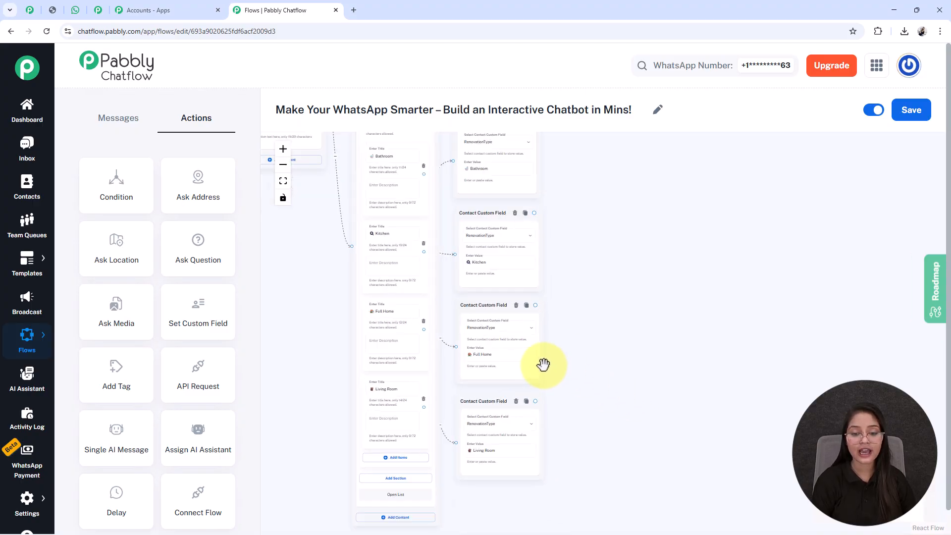
Compare the Living Room list item's title with the value stored in its connected Contact Custom Field node.
scroll(610, 421, up, 3)
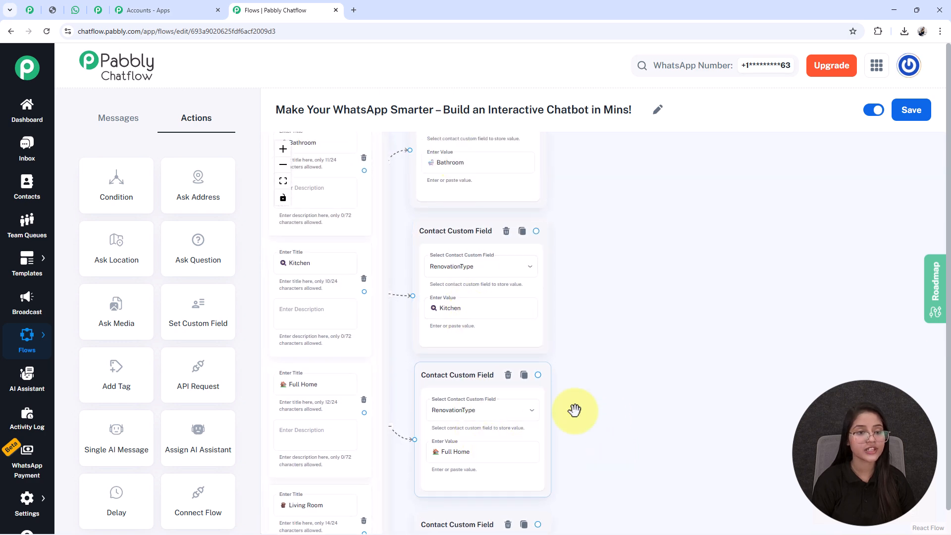
scroll(603, 351, down, 4)
scroll(517, 454, up, 3)
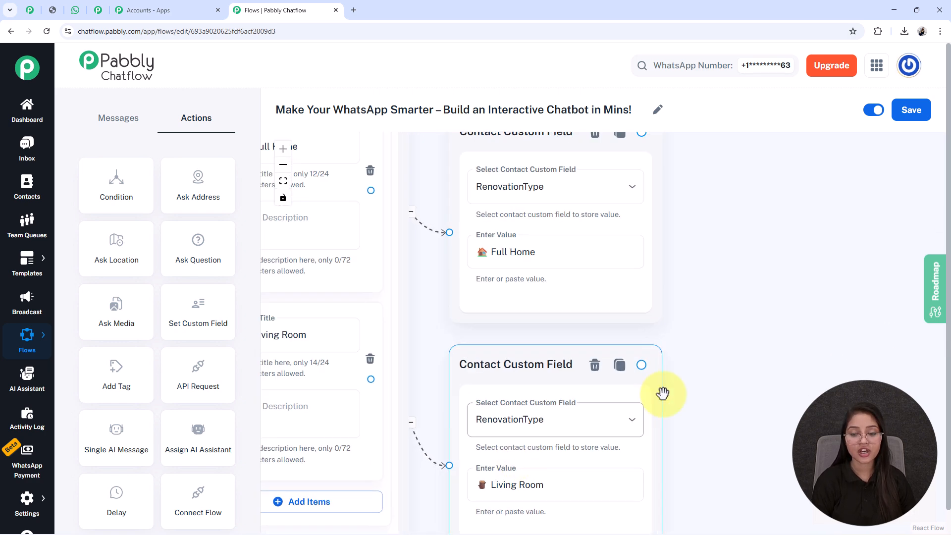
drag(688, 375, 789, 341)
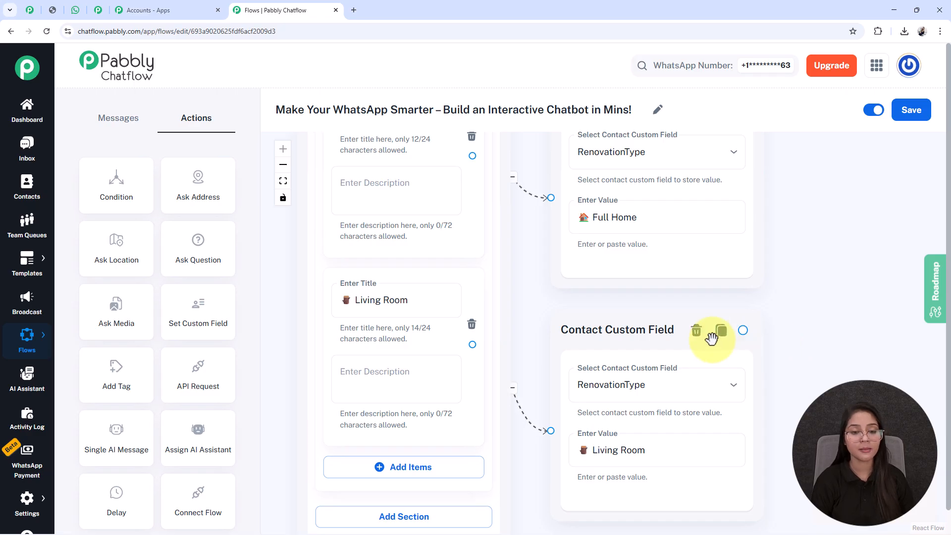
triple_click(383, 305)
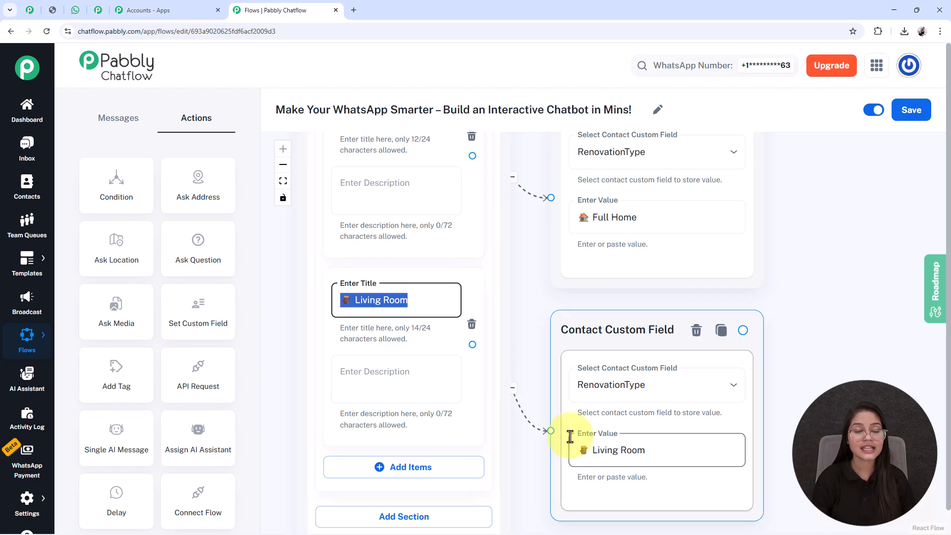
triple_click(599, 449)
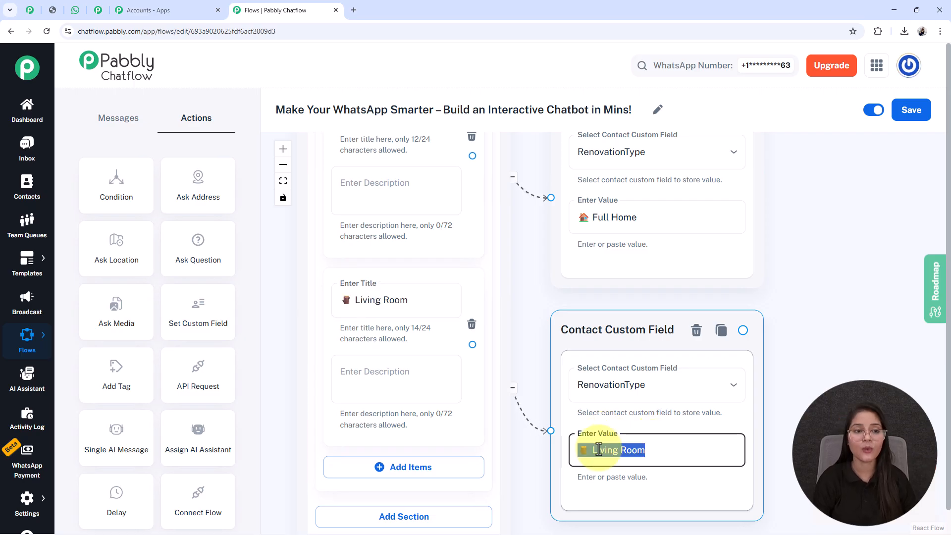
scroll(599, 448, down, 3)
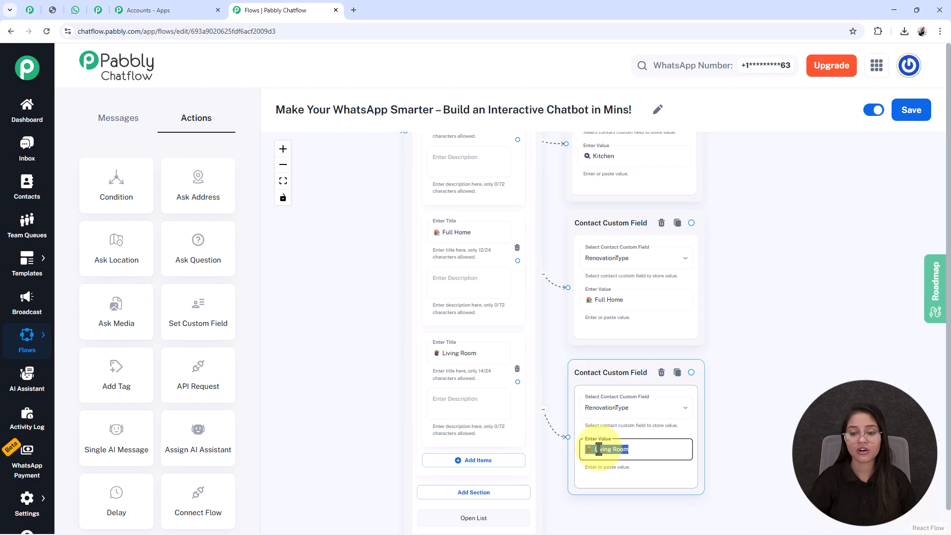
Add an Ask Question node beside the custom field nodes with the message "*Could you please share your location where the renovation is needed?* 📍".
scroll(694, 327, down, 5)
scroll(636, 335, down, 3)
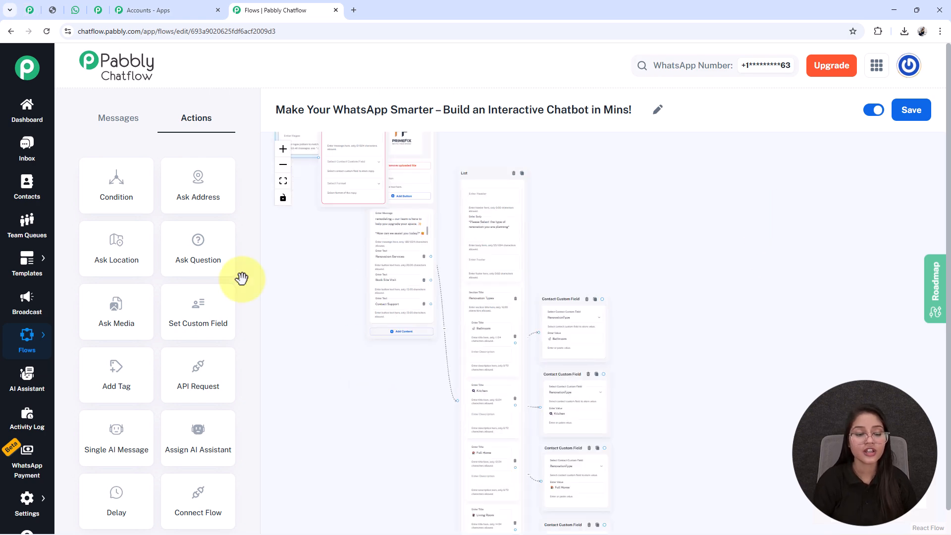
drag(342, 194, 690, 471)
drag(642, 412, 536, 251)
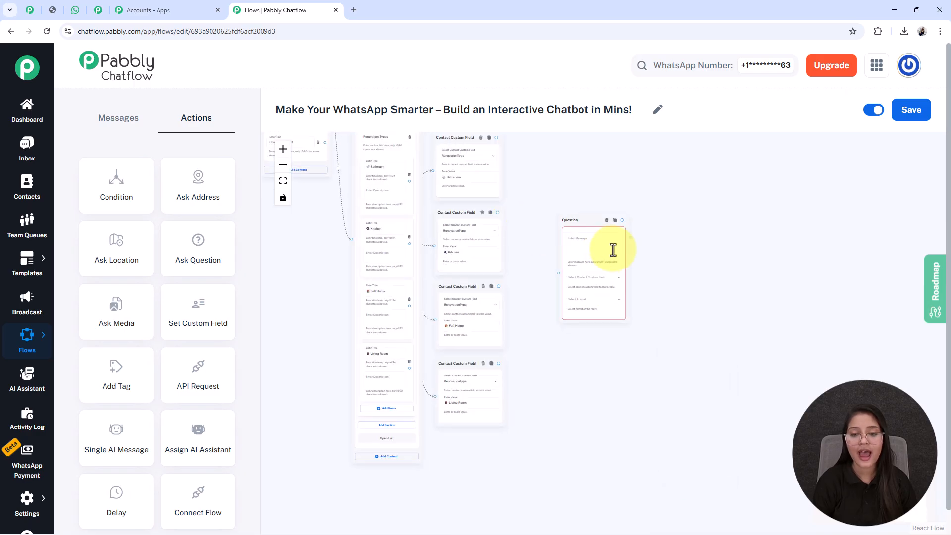
scroll(611, 251, up, 4)
click(541, 232)
text("Could you please share your location where the renovation is needed?" 📍)
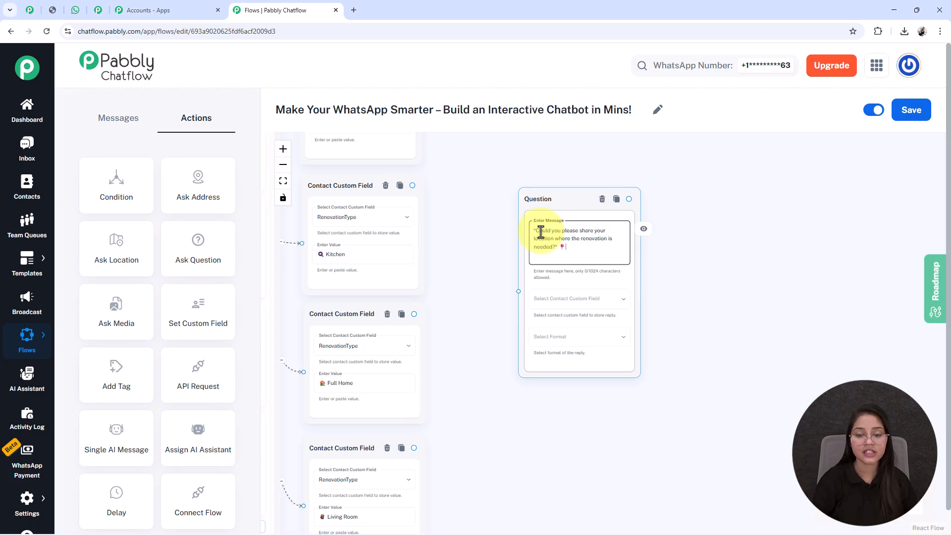
Store the location question's reply in the Location contact field and set its reply format to Any.
click(558, 305)
scroll(484, 404, down, 5)
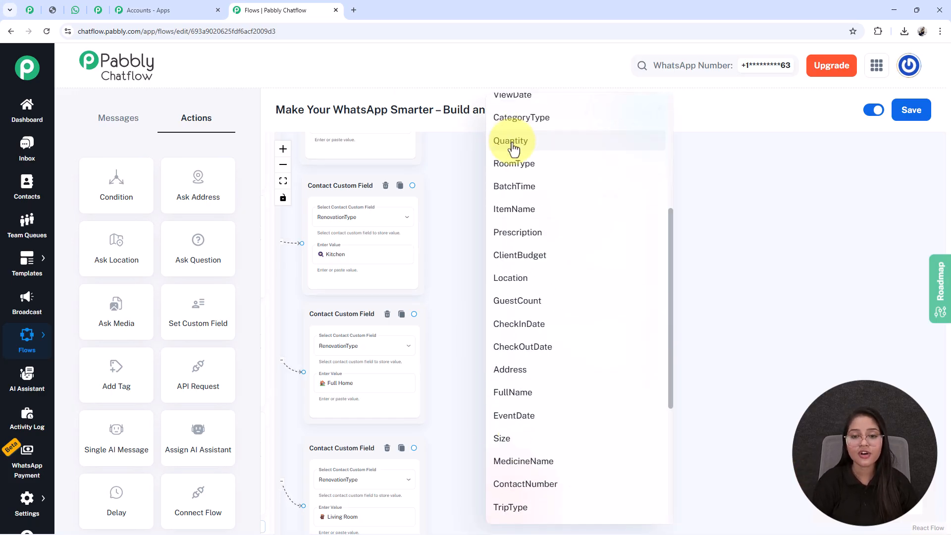
scroll(548, 426, up, 5)
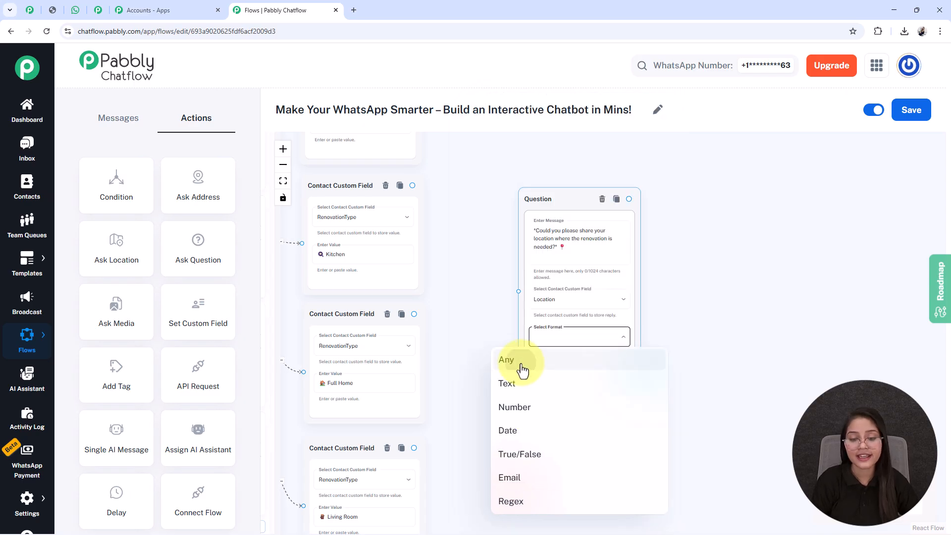
click(520, 365)
Move the location question closer to the custom field nodes and connect all four RenovationType nodes to it.
scroll(497, 280, down, 5)
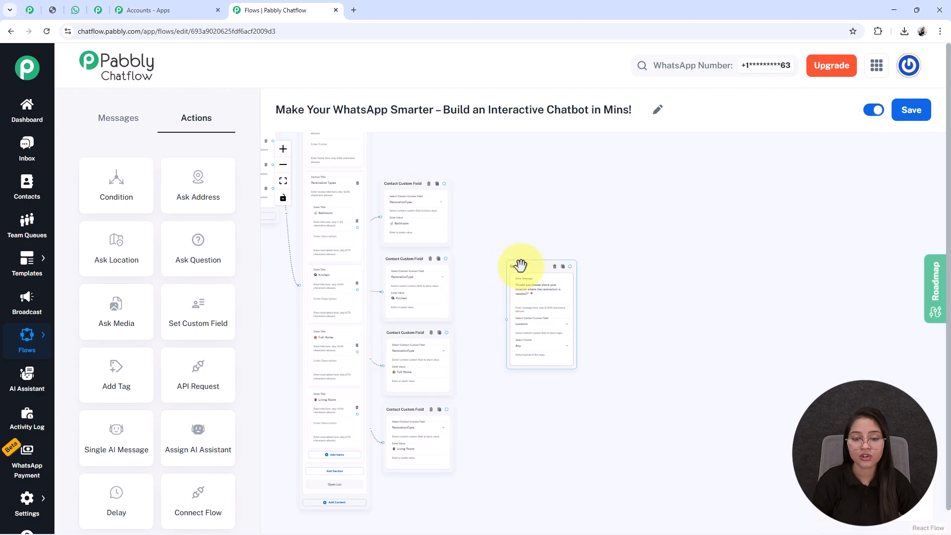
drag(519, 262, 506, 284)
drag(444, 183, 463, 272)
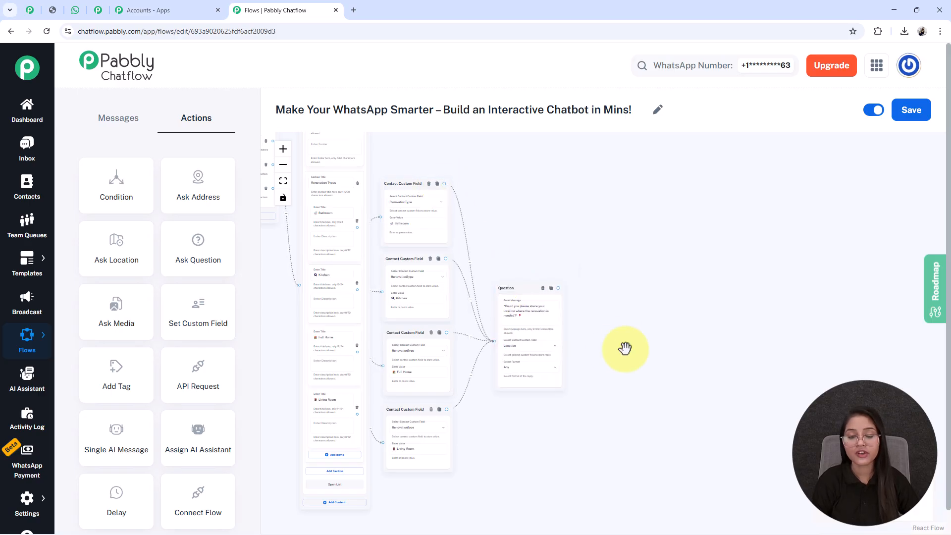
Chain three Question nodes after the location question: full name (FullName, Text), contact number (ContactNumber, Number) and site visit date (BookingDate, Date).
scroll(559, 310, up, 5)
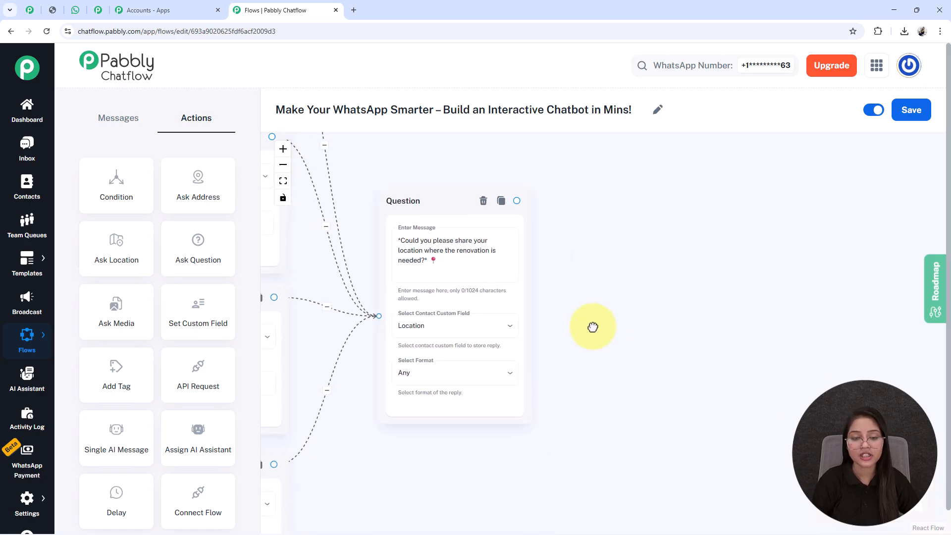
drag(593, 328, 585, 325)
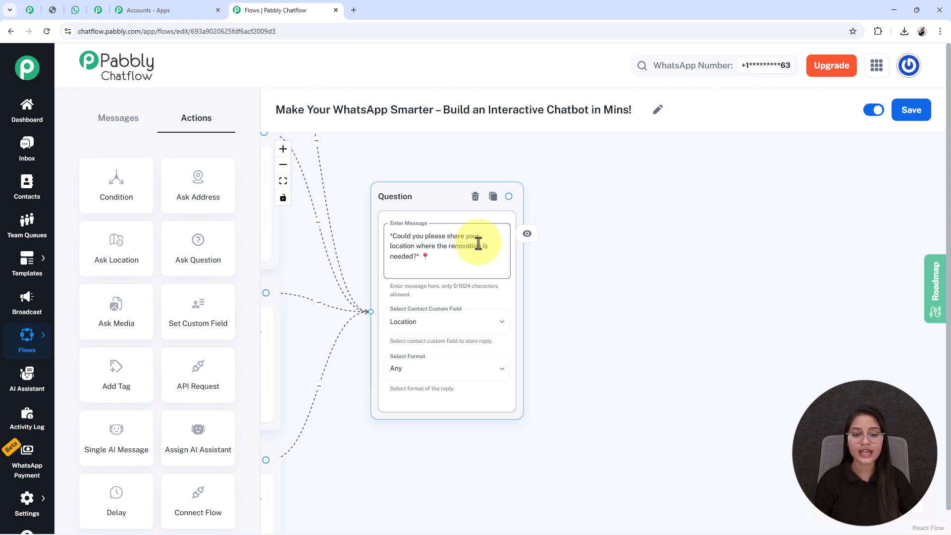
drag(399, 202, 333, 193)
click(373, 435)
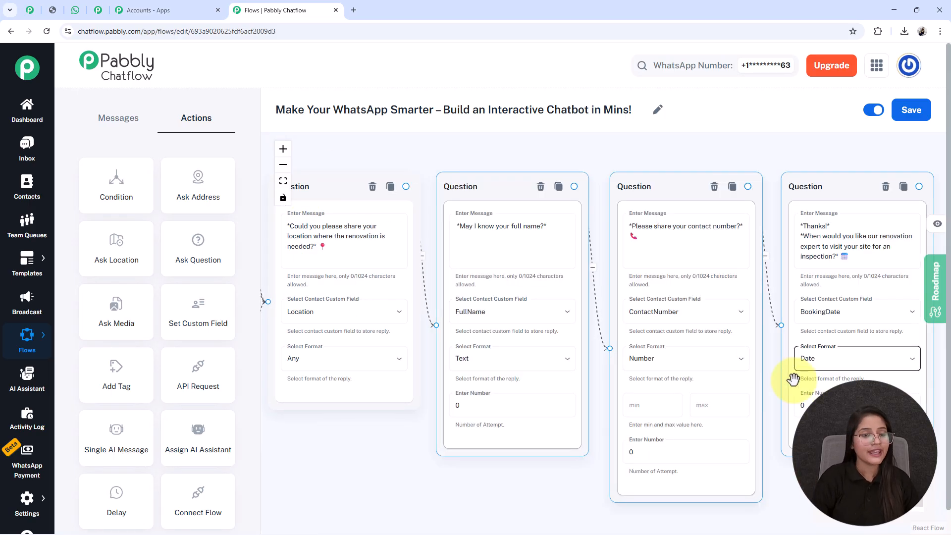
Review the full-name question's message, available reply formats and number of attempts, keeping the Text format selected.
drag(548, 491, 467, 464)
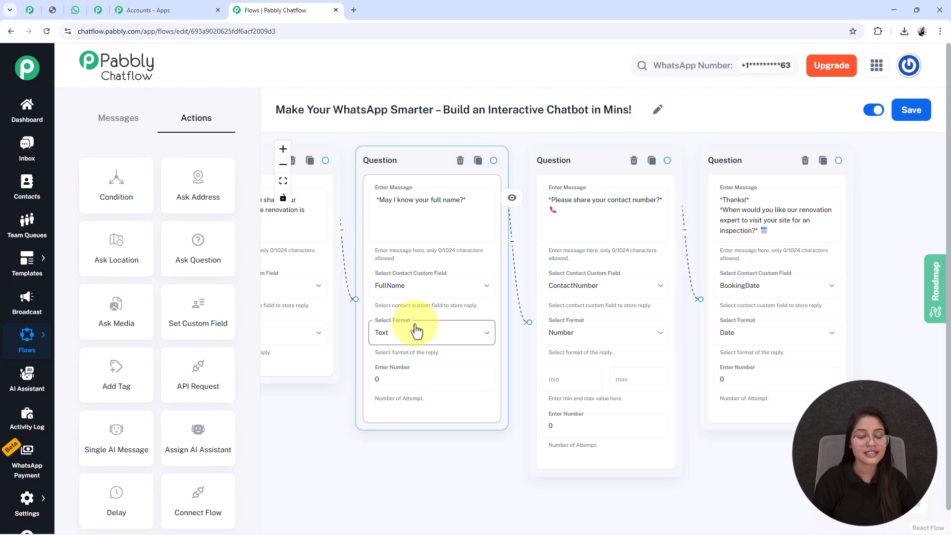
click(393, 378)
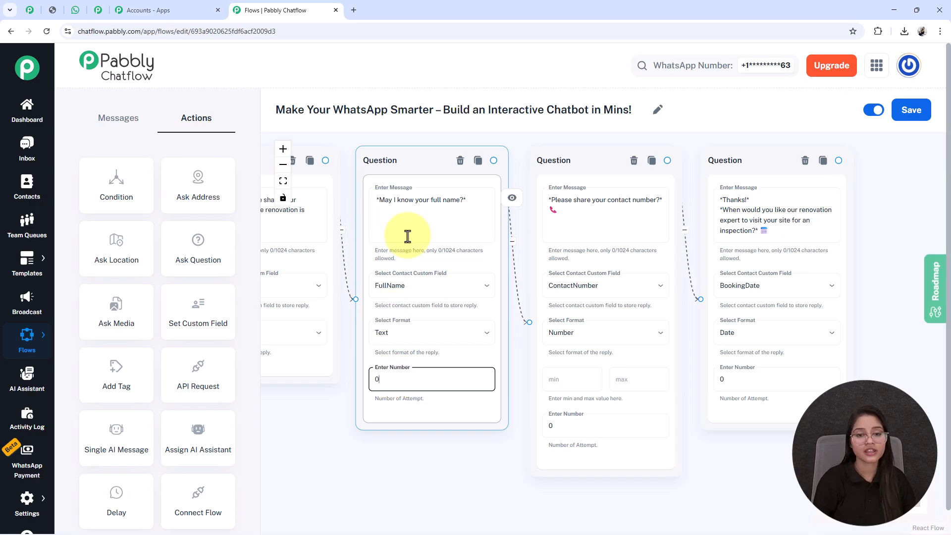
double_click(389, 198)
triple_click(389, 199)
click(429, 250)
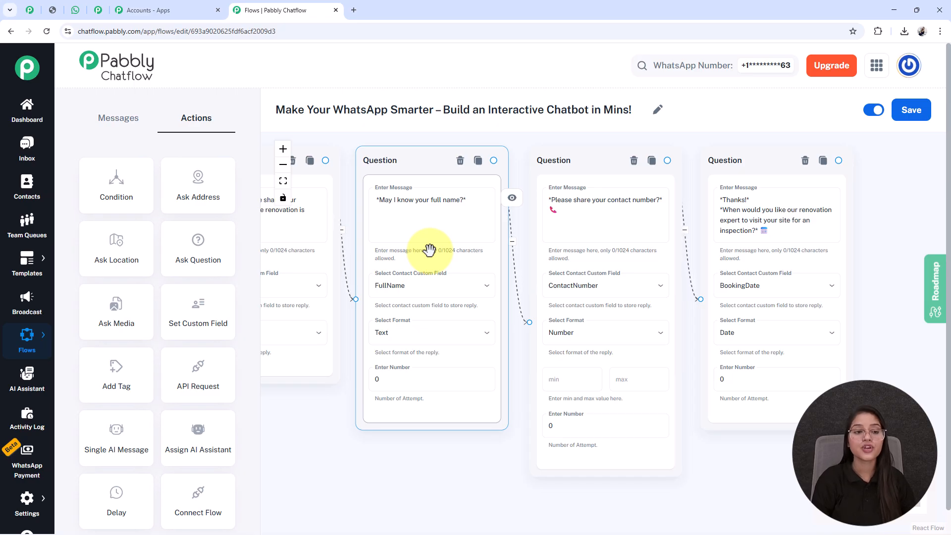
click(418, 346)
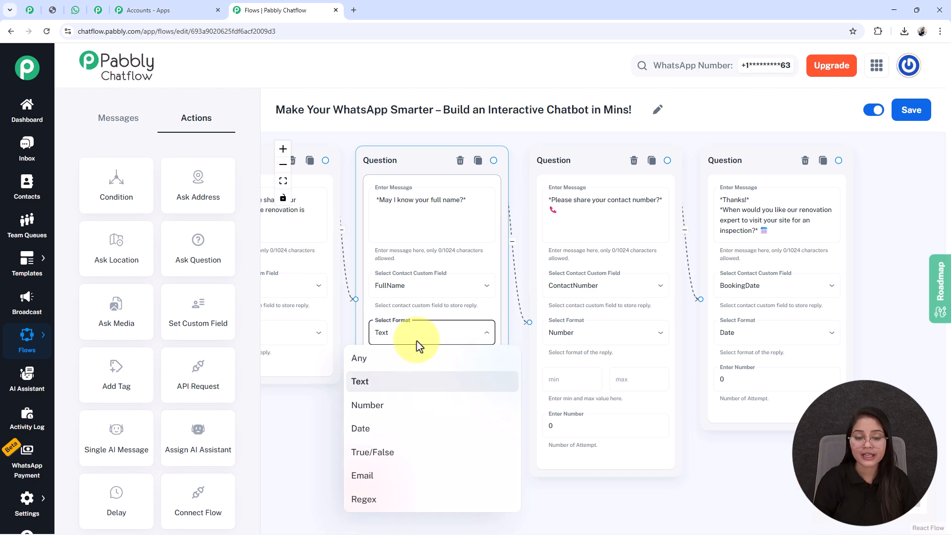
click(396, 382)
Try setting the full-name question's number of attempts to 1, and reset it to 0.
click(414, 389)
text(1)
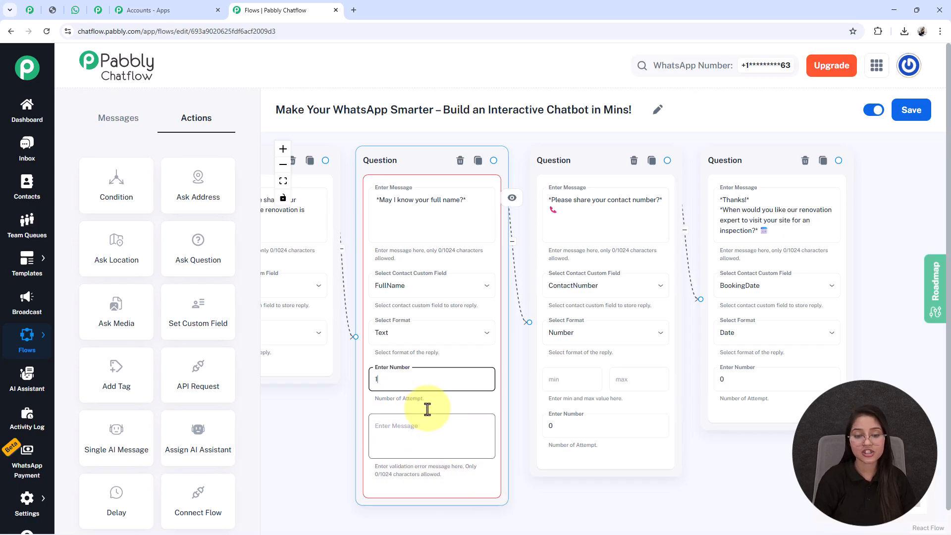
key(BackSpace)
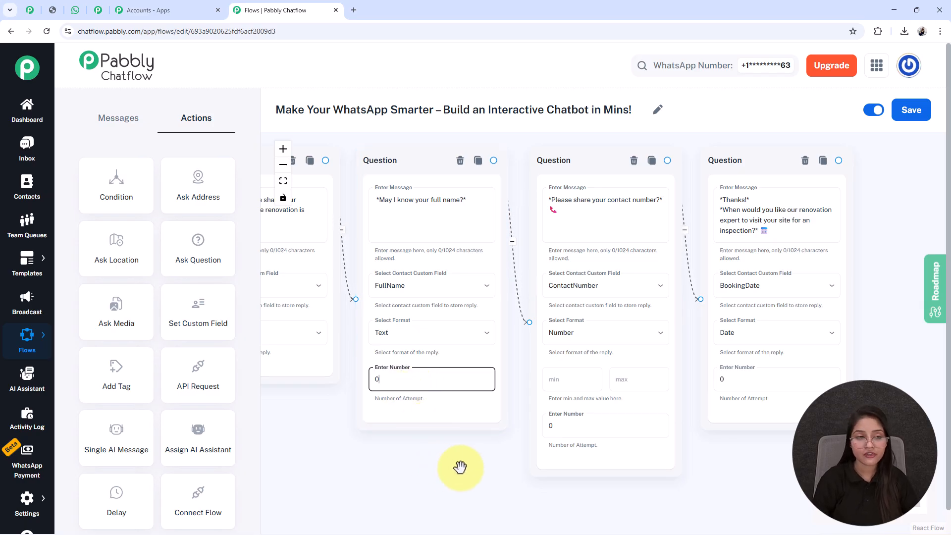
Examine the contact number question's reply format, minimum and maximum value fields, and number of attempts.
drag(492, 451, 314, 440)
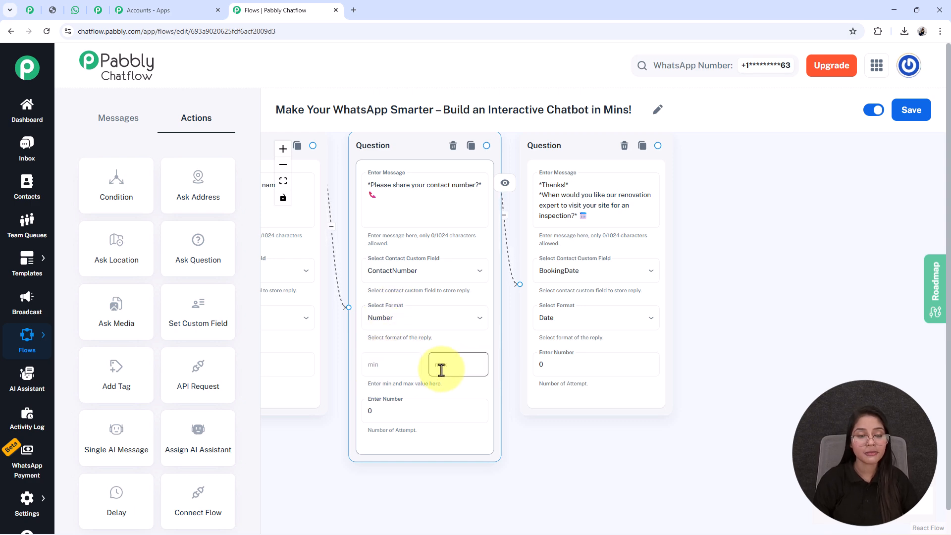
scroll(429, 365, up, 2)
scroll(429, 365, down, 3)
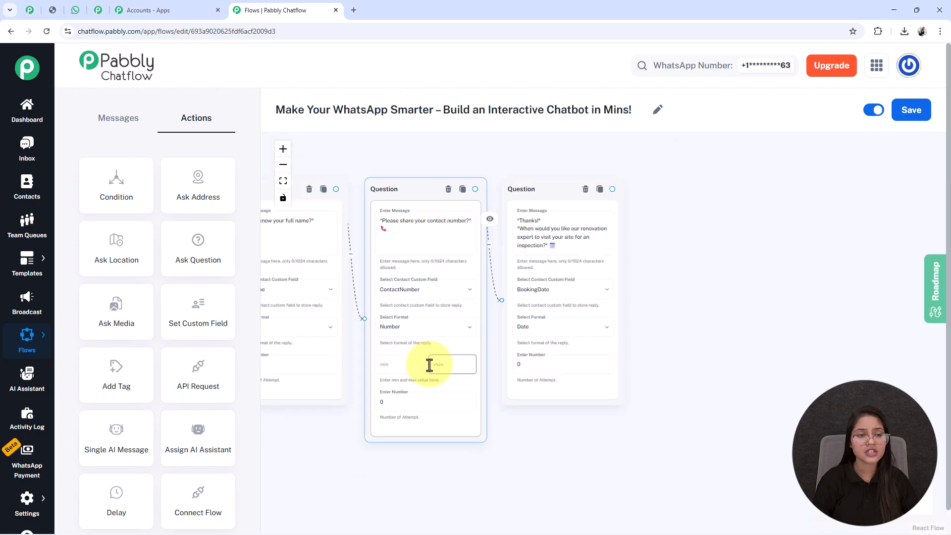
Examine the site visit date question's message, BookingDate field, Date format and number of attempts.
drag(577, 424, 469, 428)
scroll(469, 427, up, 3)
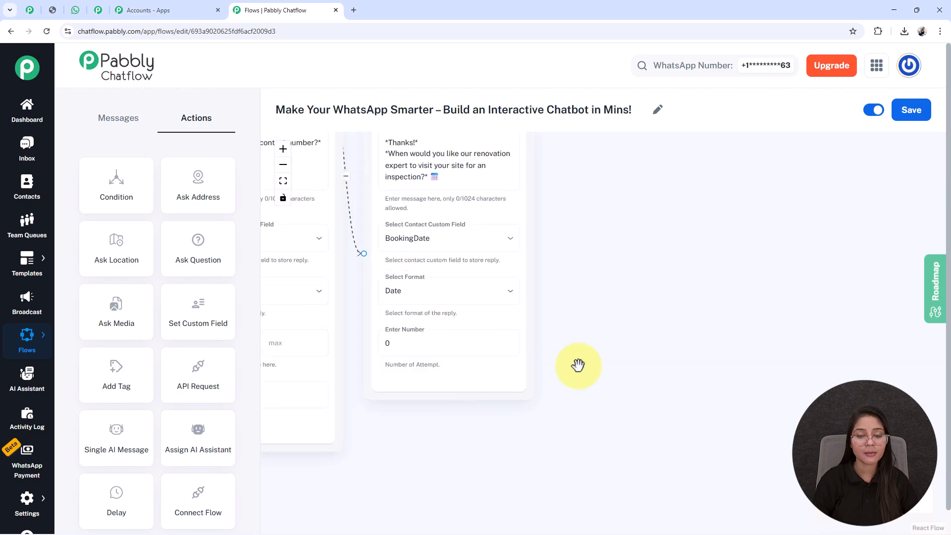
drag(695, 284, 729, 344)
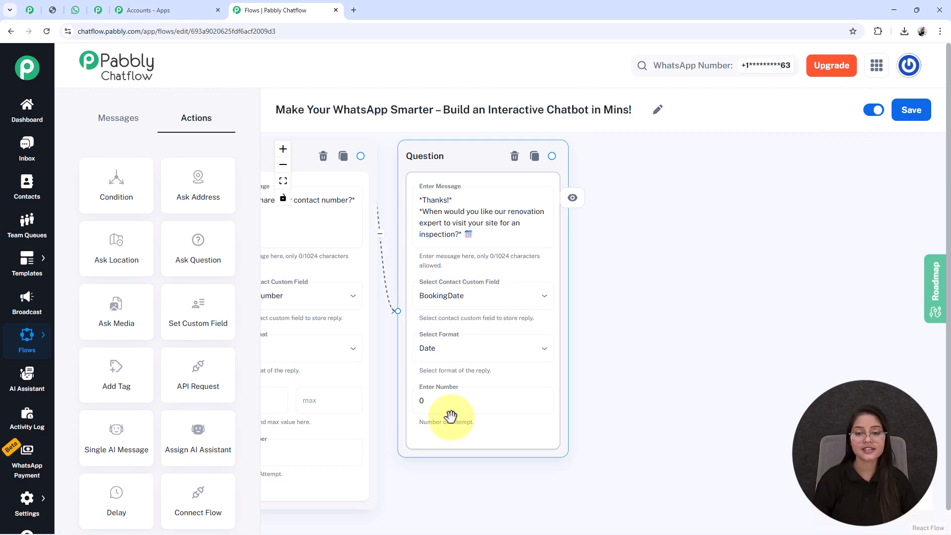
Add a Text Button node beside the site visit question with a booking confirmation message containing $FullName, $ContactNumber, $RenovationType, $Location and $BookingDate.
scroll(450, 416, down, 5)
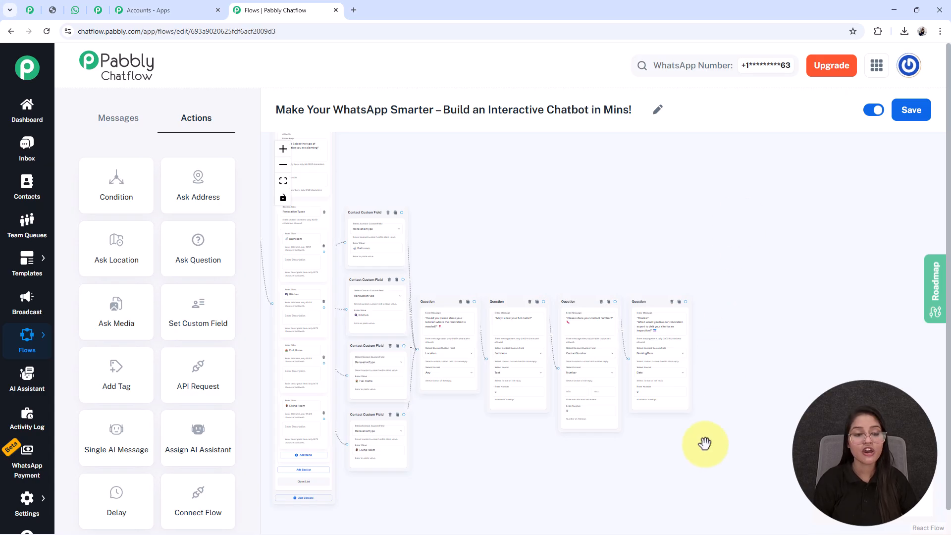
click(136, 135)
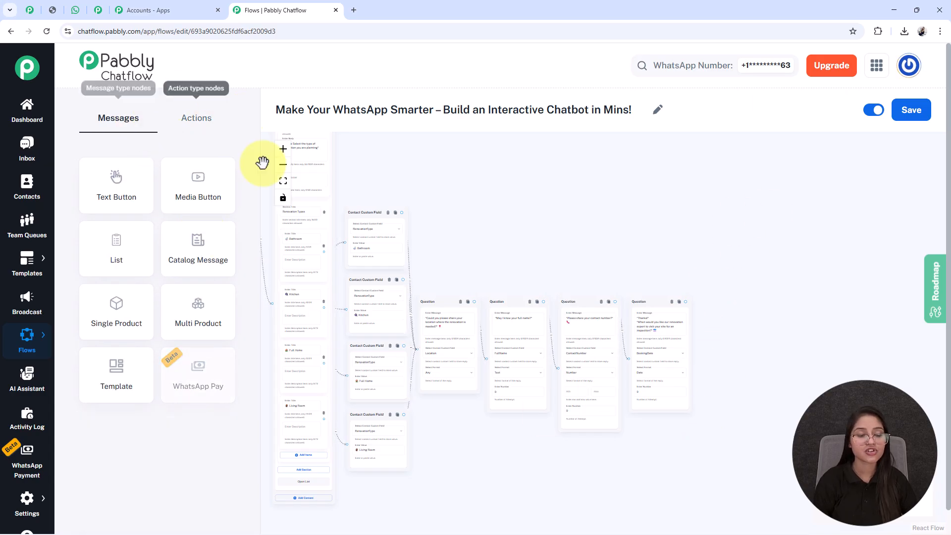
click(283, 181)
drag(451, 204, 651, 117)
scroll(634, 283, up, 11)
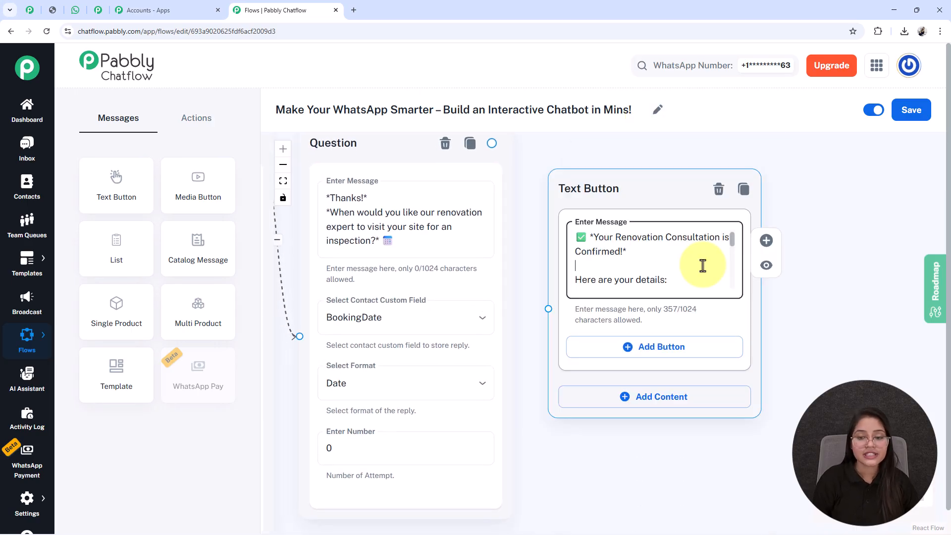
text(👤 Name: *$FullName*)
scroll(703, 266, down, 1)
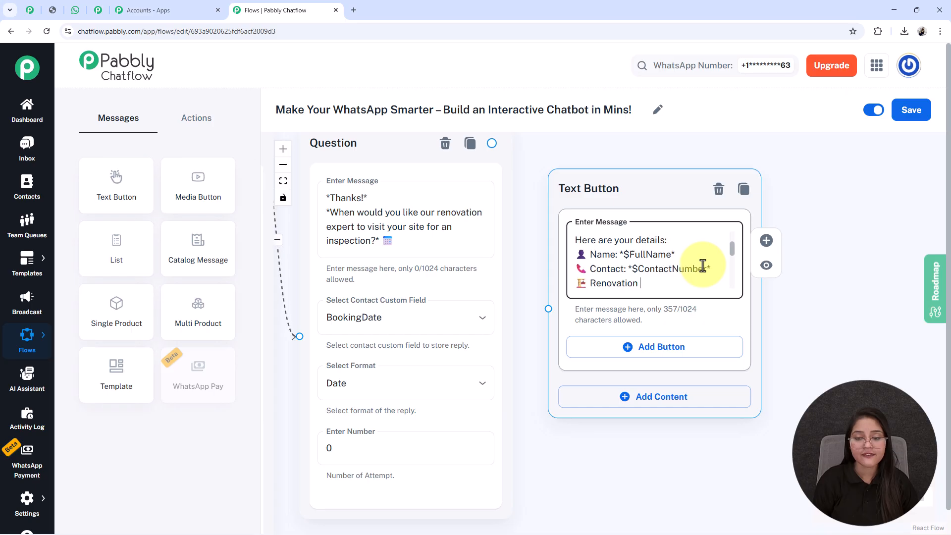
text(Type:*$RenovationType* 📍 Location: *$Location*)
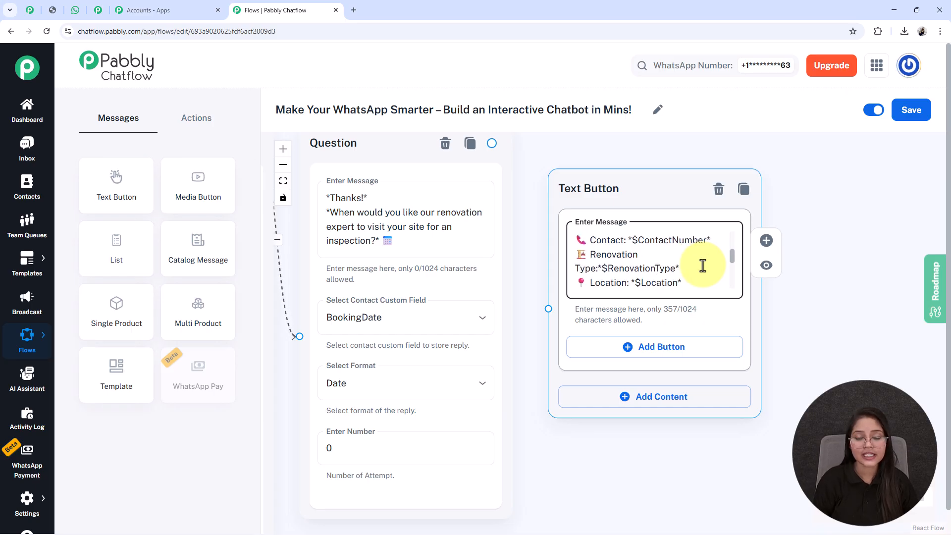
scroll(703, 266, down, 1)
text(Our team from *HomeCraft)
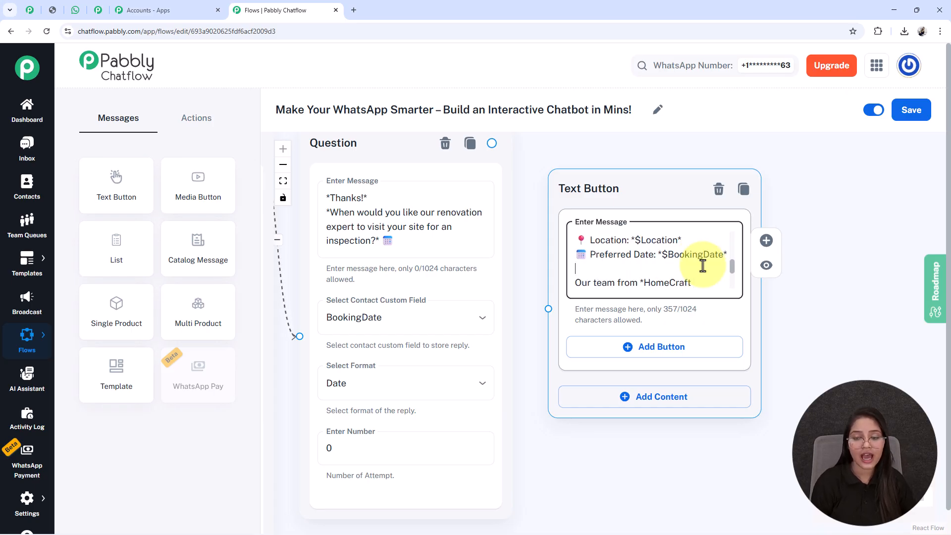
Compare the variables in the confirmation message with the contact custom fields chosen in the question nodes.
scroll(703, 266, up, 3)
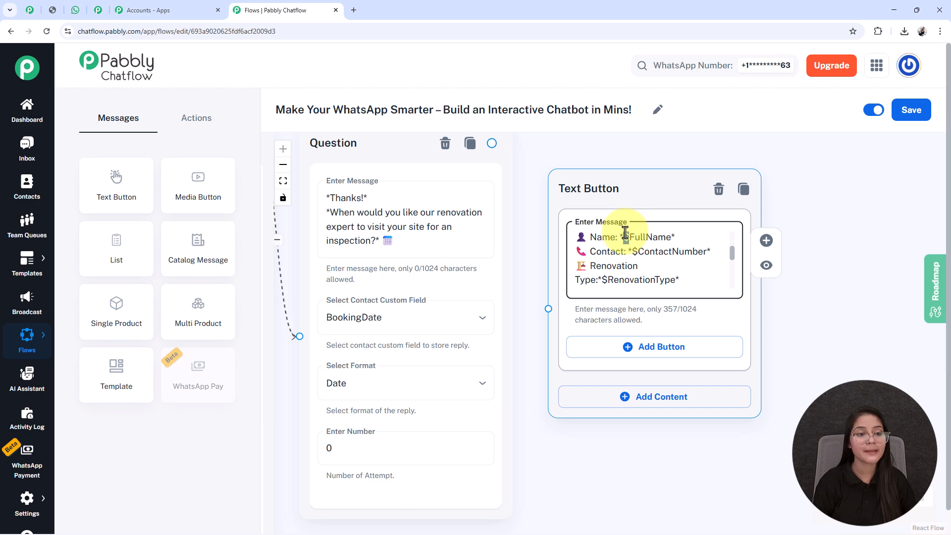
scroll(625, 233, down, 5)
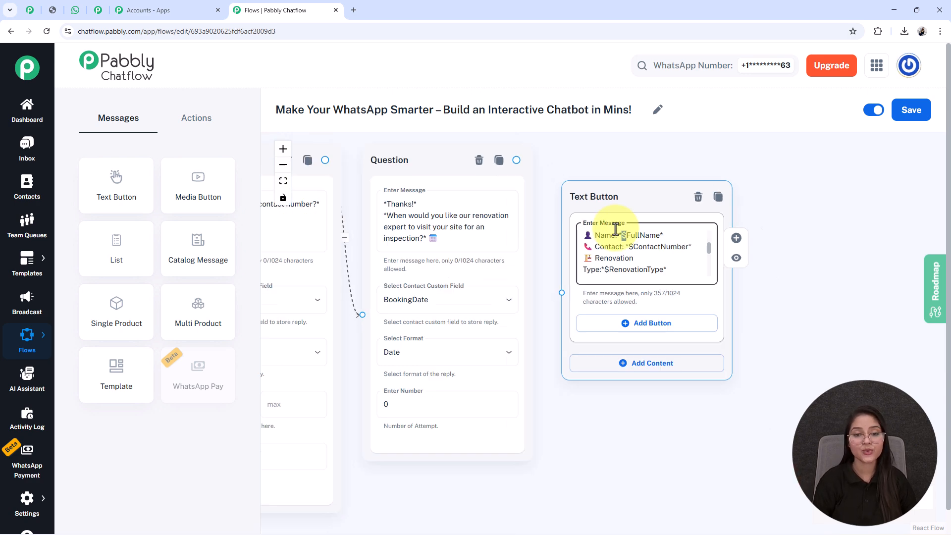
scroll(616, 229, up, 2)
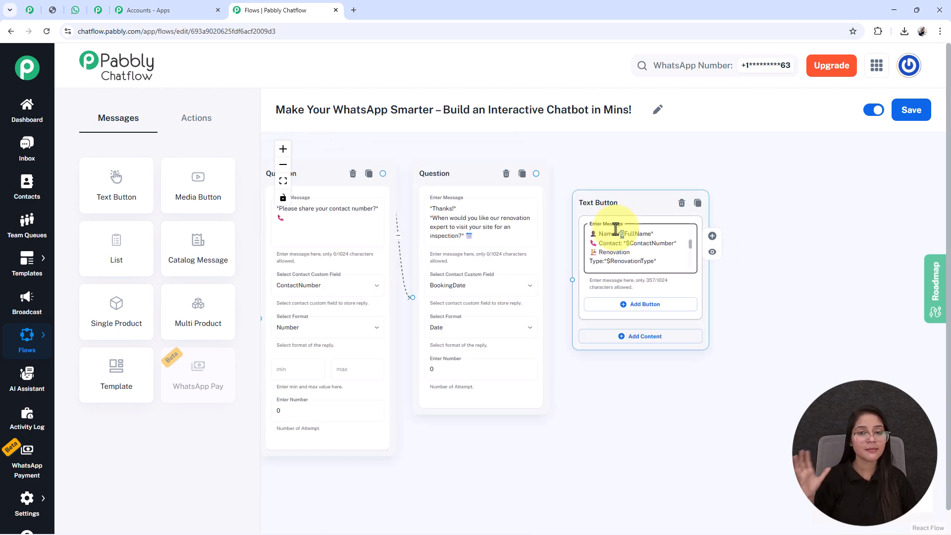
scroll(616, 229, down, 5)
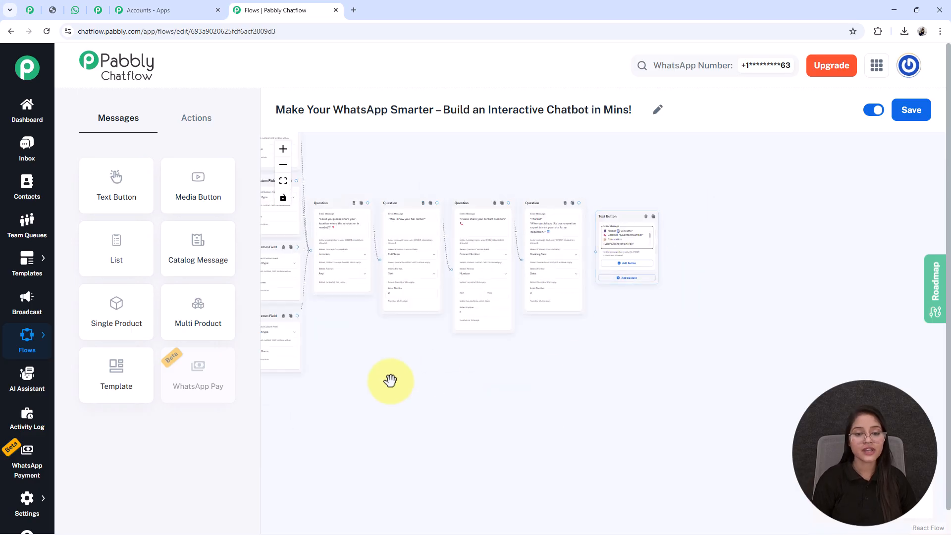
scroll(559, 300, up, 2)
scroll(559, 300, up, 3)
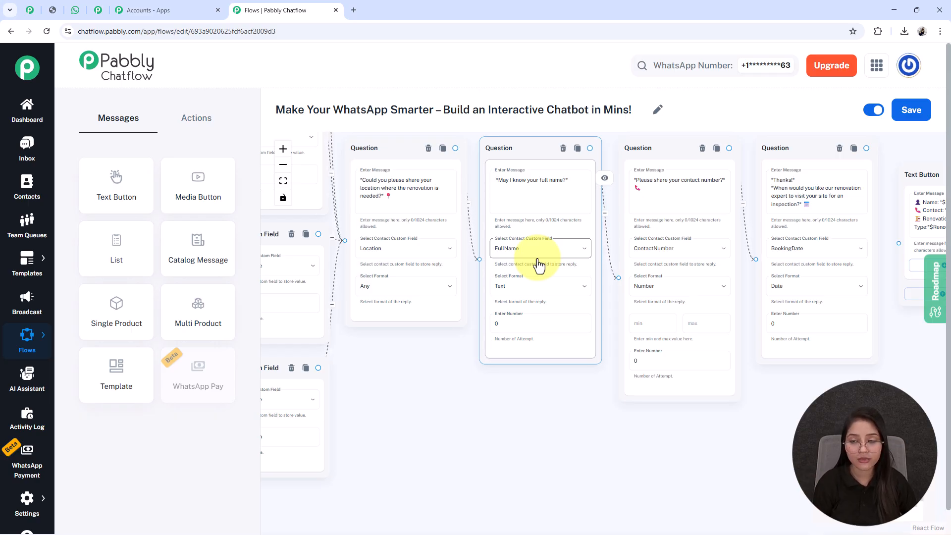
Connect the site visit date question to the confirmation Text Button node.
drag(908, 339, 658, 378)
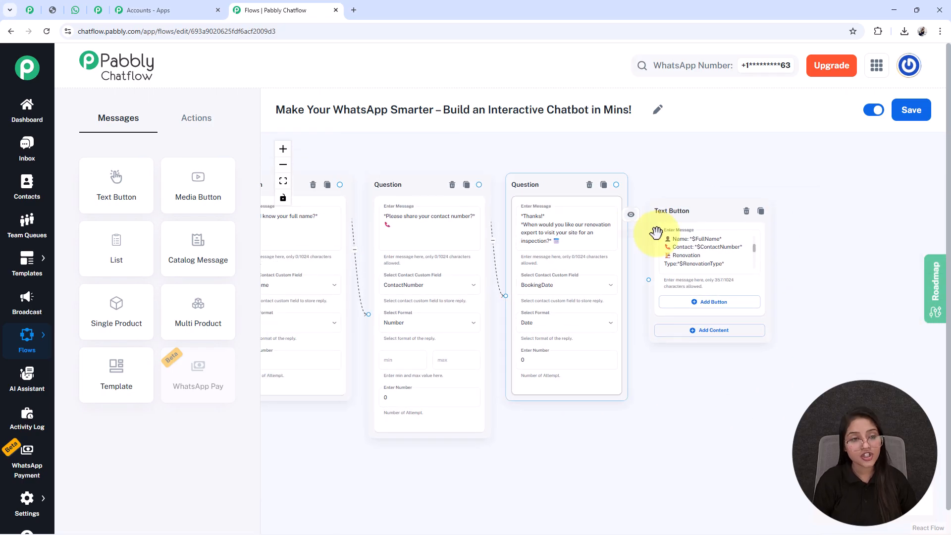
scroll(651, 208, up, 4)
scroll(742, 250, up, 2)
scroll(743, 246, down, 3)
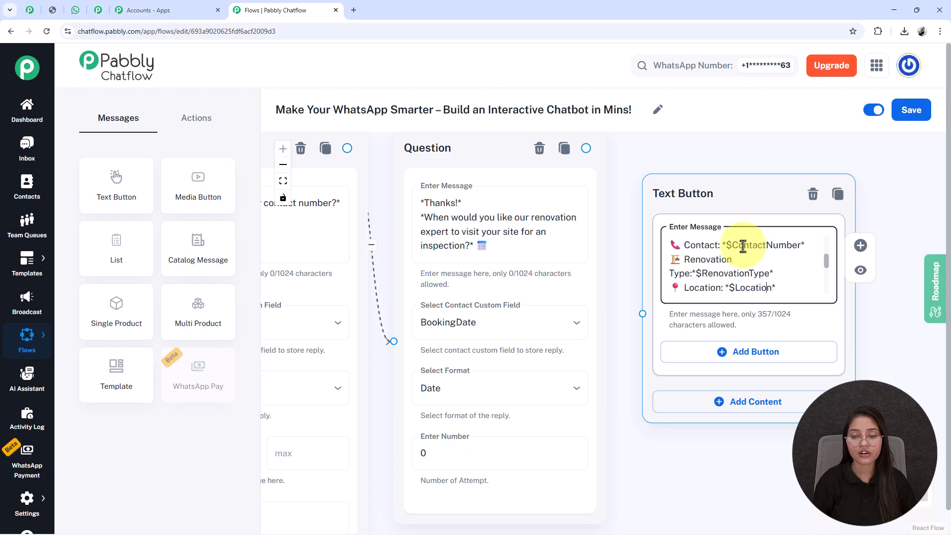
click(635, 187)
drag(586, 148, 644, 318)
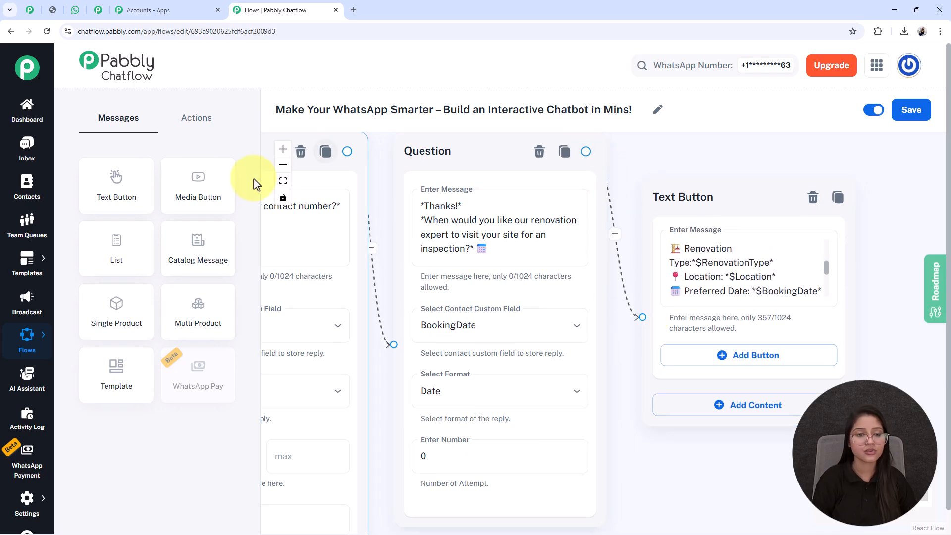
Connect the Book Site Visit button of the greeting message to the location question.
click(283, 181)
scroll(490, 325, up, 5)
scroll(490, 325, up, 2)
scroll(363, 400, down, 2)
drag(368, 453, 283, 275)
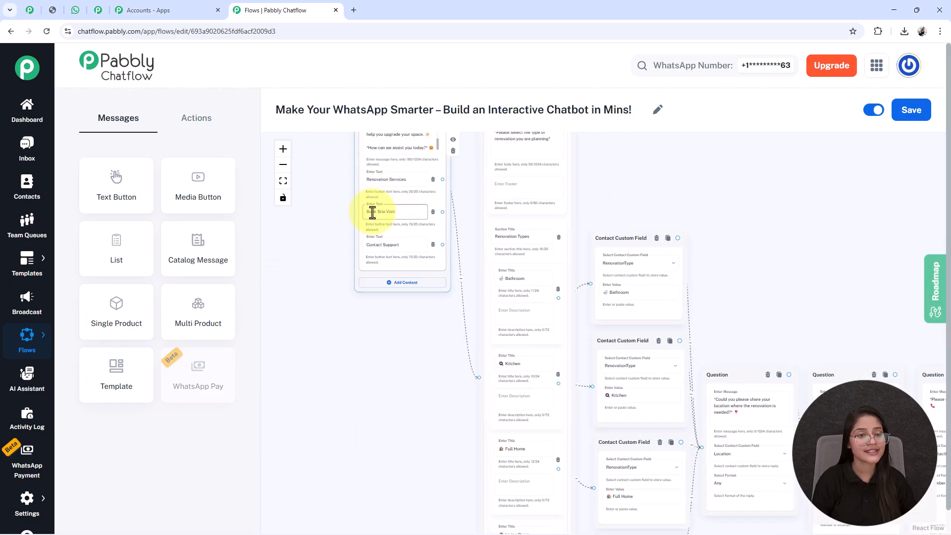
drag(376, 372, 365, 347)
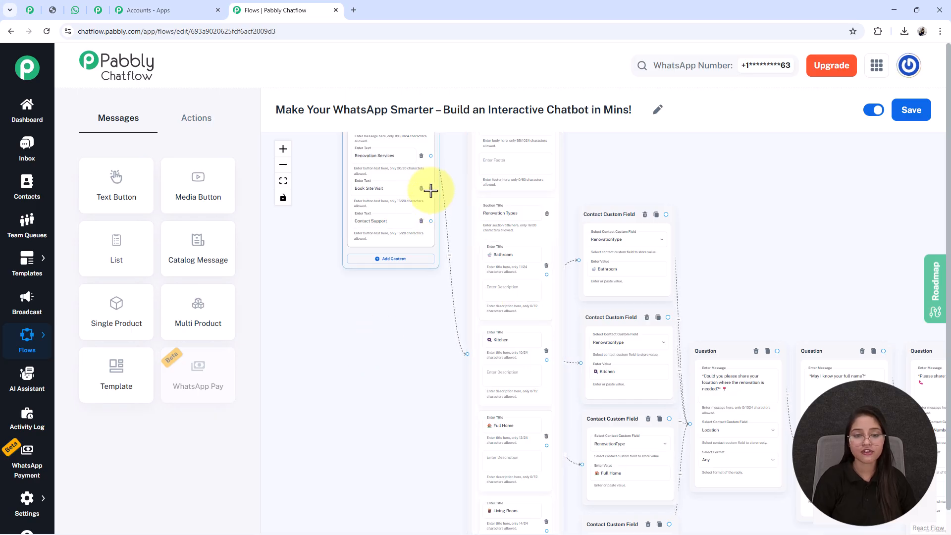
drag(430, 189, 690, 419)
drag(726, 256, 723, 235)
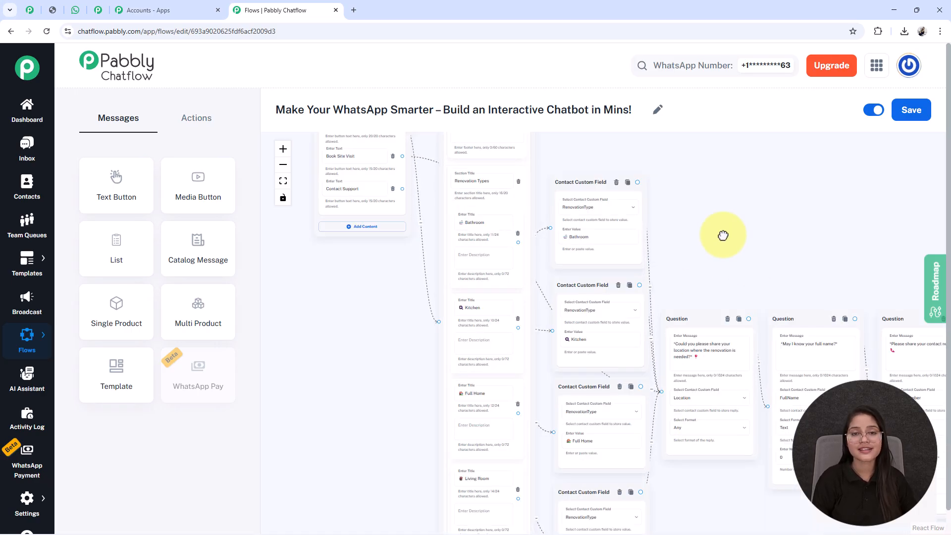
Review the path from the Book Site Visit button through the chained question nodes.
click(325, 156)
double_click(324, 156)
scroll(745, 483, up, 4)
drag(745, 483, 583, 412)
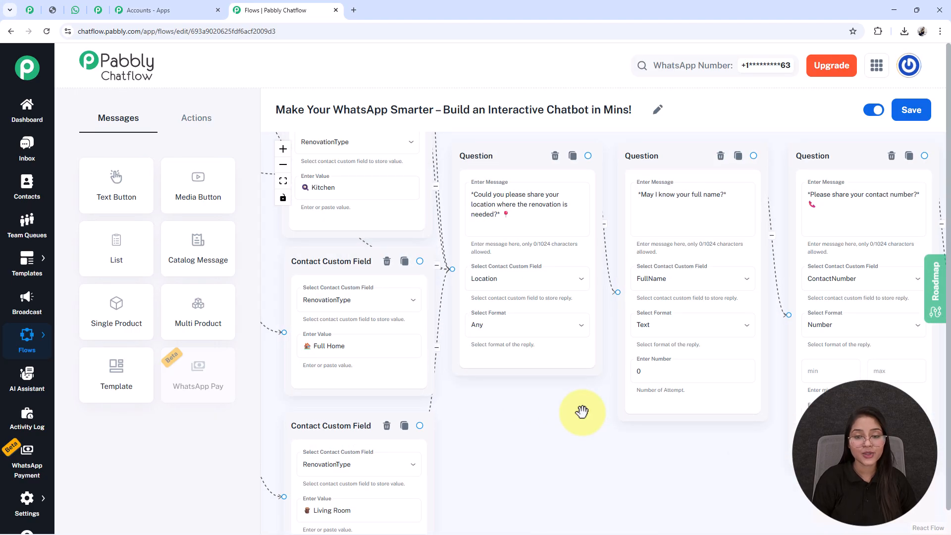
scroll(582, 412, down, 4)
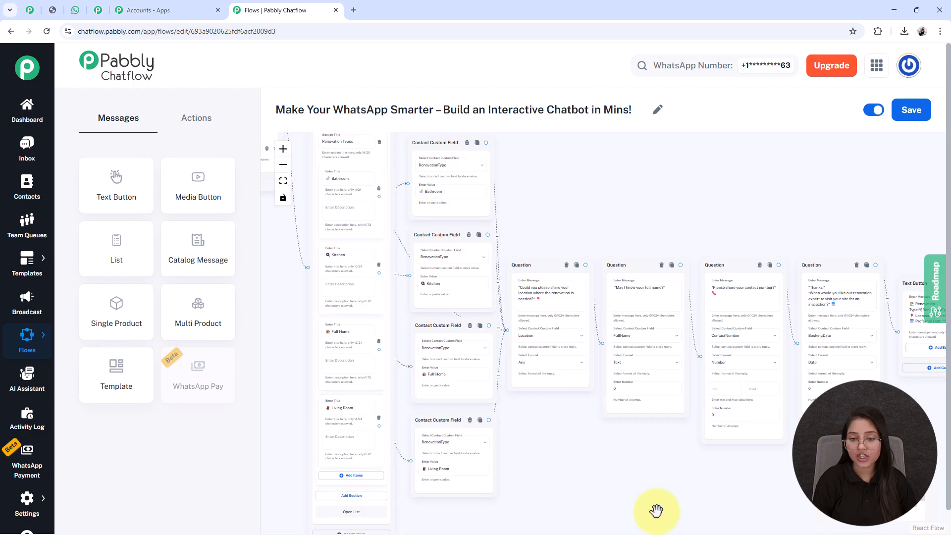
drag(659, 490, 711, 492)
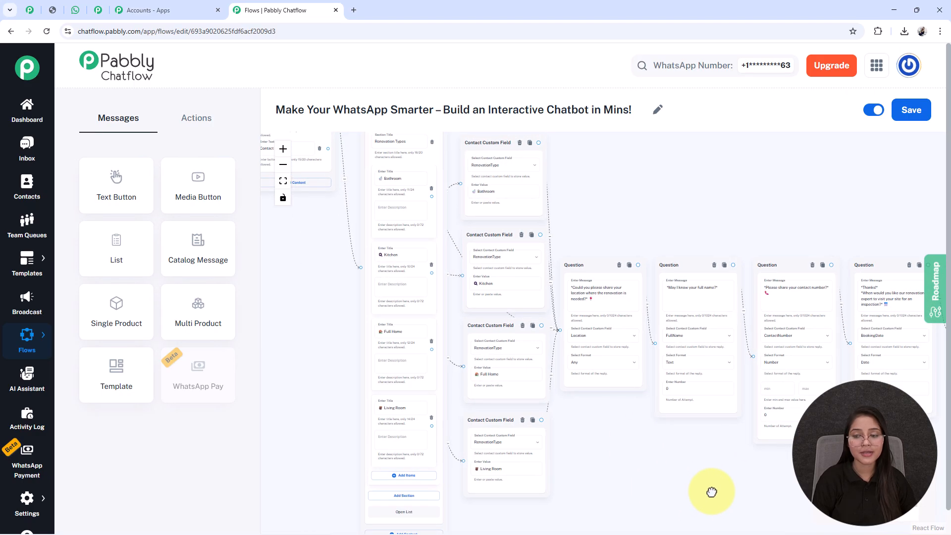
Link the Contact Support button to a new Text Button node and fill in the support phone and email message.
drag(295, 291, 415, 414)
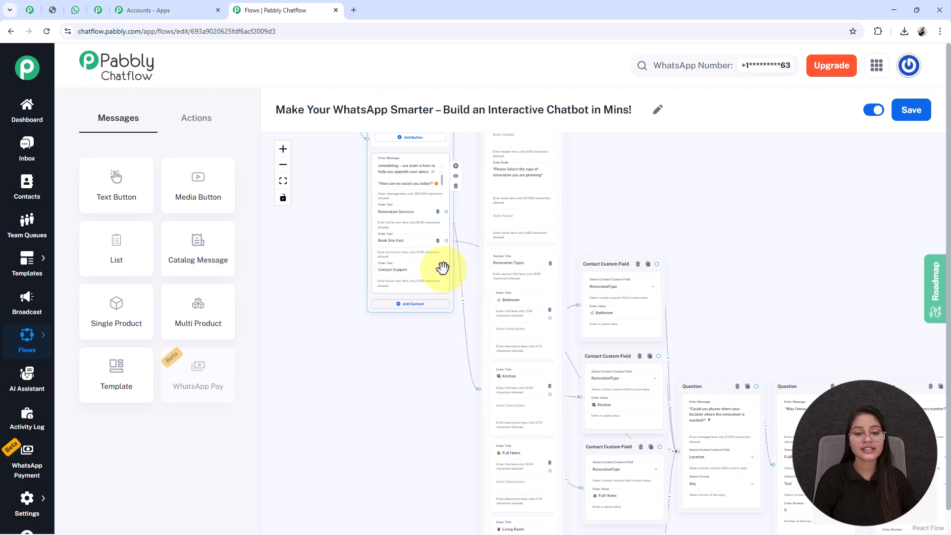
drag(444, 269, 724, 267)
click(783, 254)
drag(858, 291, 750, 295)
scroll(641, 300, up, 5)
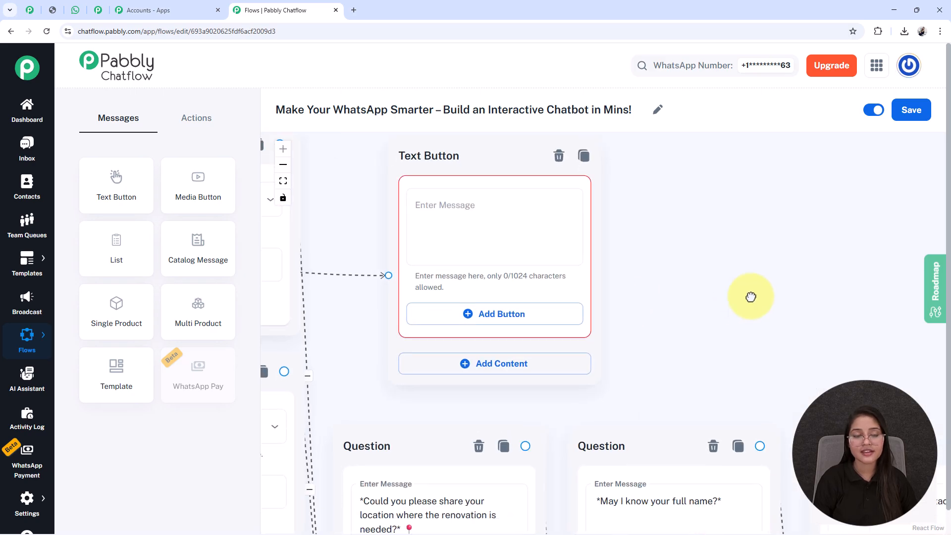
click(476, 250)
key(ctrl+v)
scroll(475, 250, down, 5)
click(283, 181)
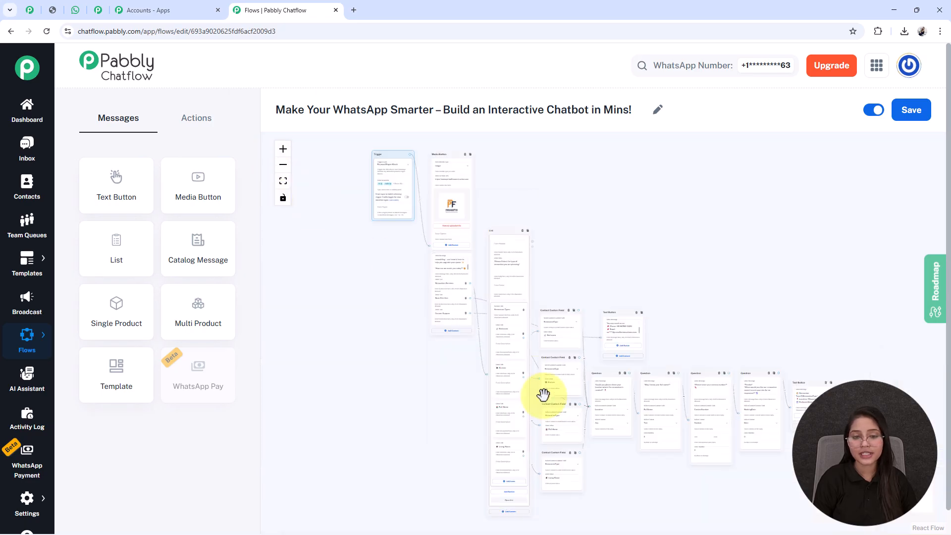
Switch to WhatsApp Web and send "Hello" to the Any Business chat to trigger the chatbot flow.
drag(647, 471, 633, 450)
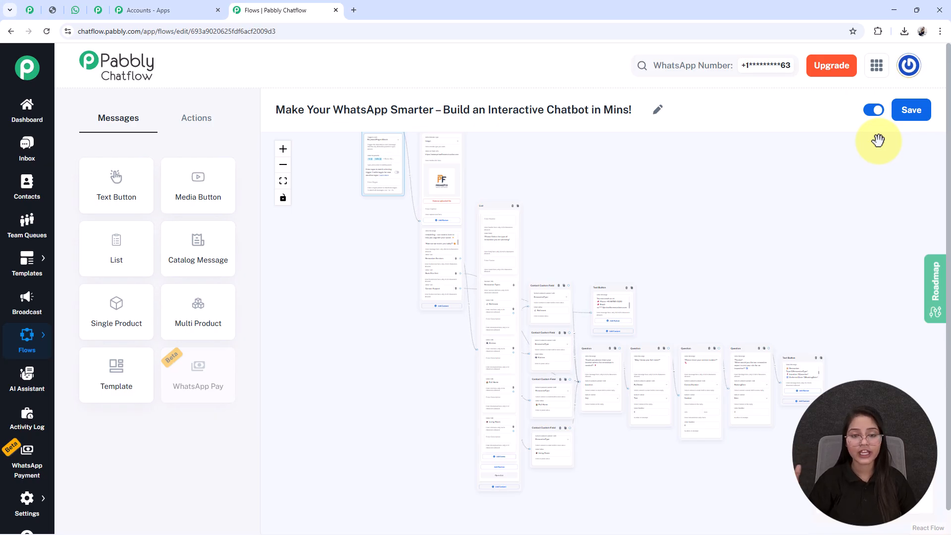
drag(578, 161, 713, 206)
scroll(714, 206, up, 6)
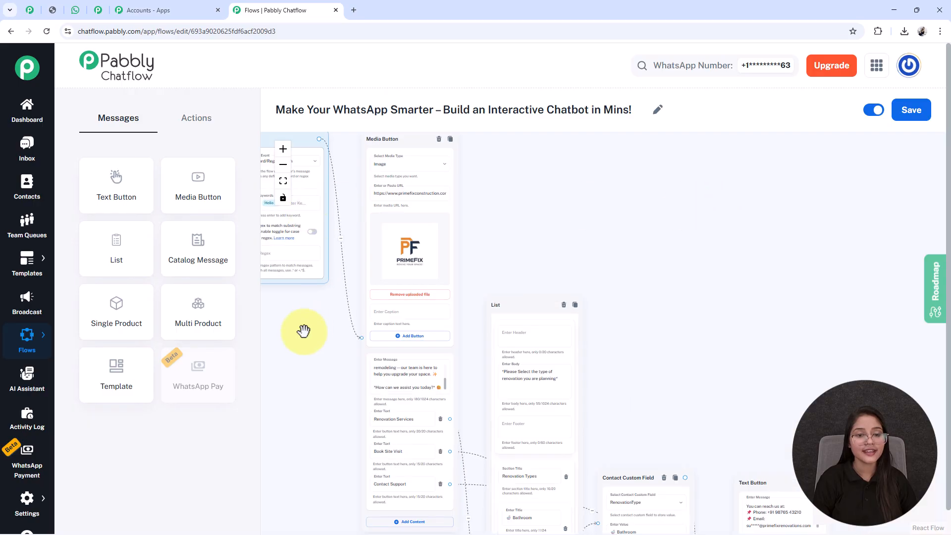
drag(315, 346, 382, 365)
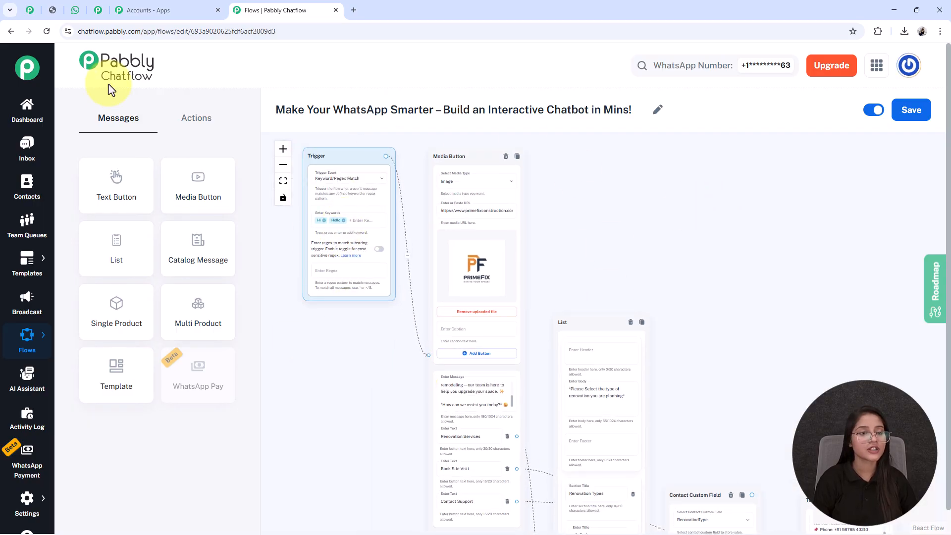
click(77, 11)
text(Hello)
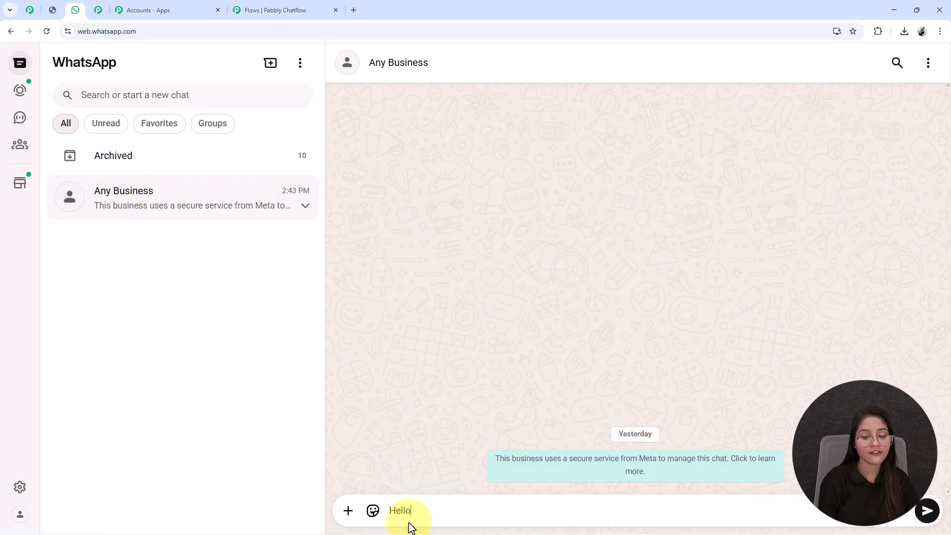
key(Return)
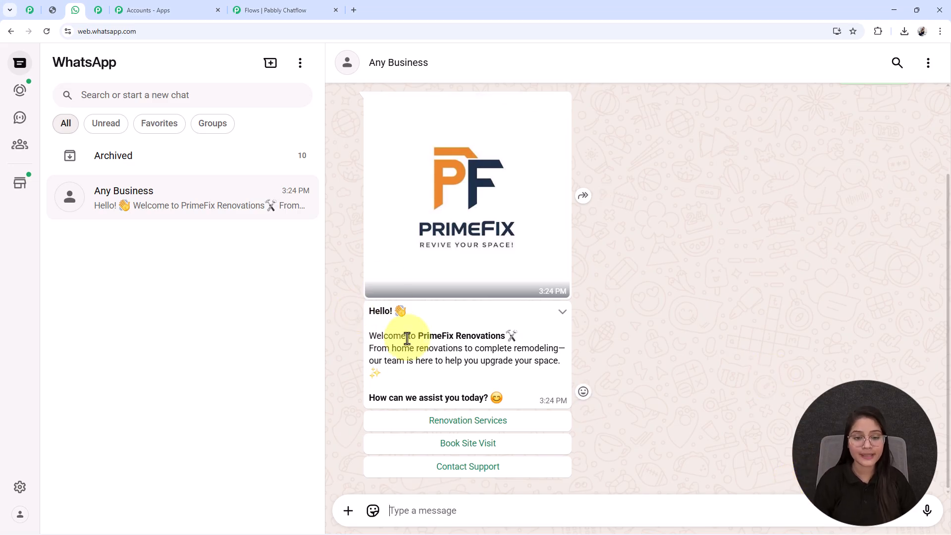
Switch to the flow editor and compare the greeting message and its three buttons with the WhatsApp reply.
click(297, 11)
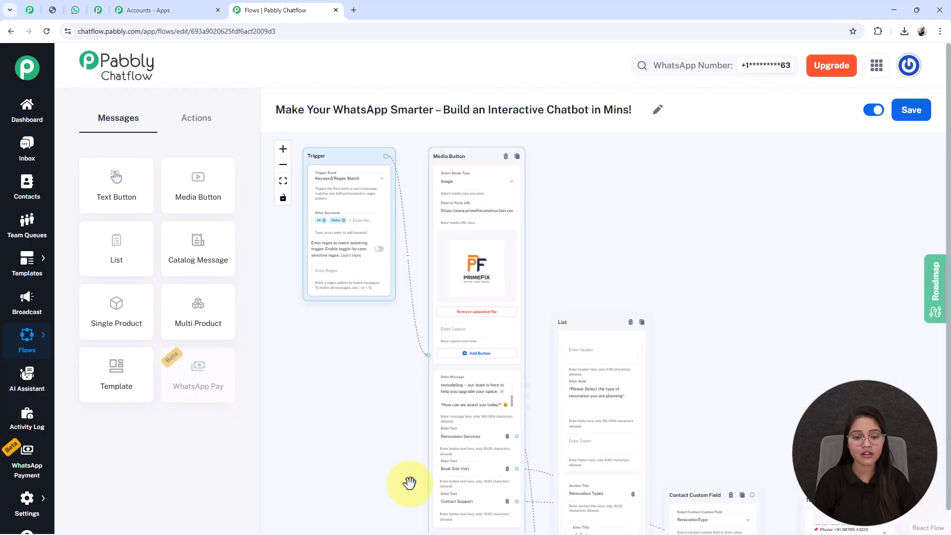
drag(409, 482, 418, 375)
scroll(486, 395, down, 1)
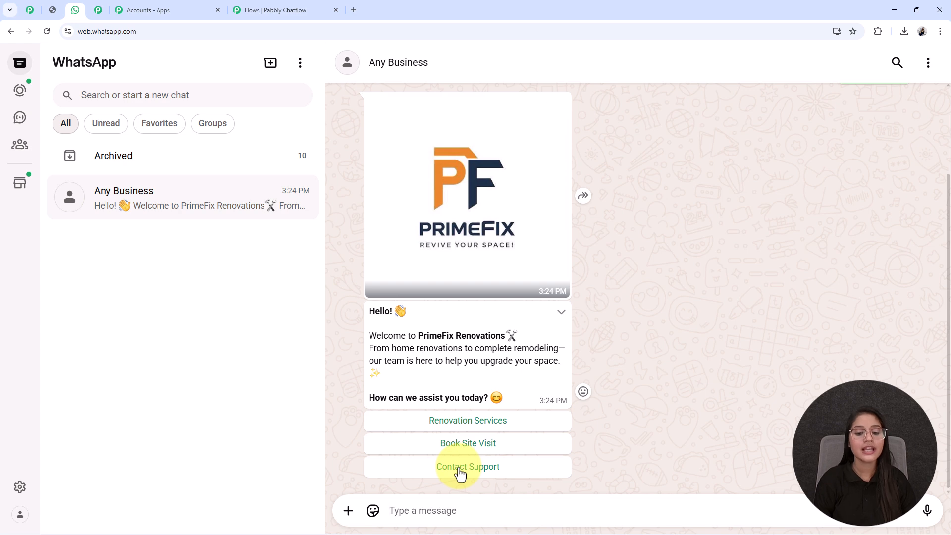
Choose Renovation Services in the WhatsApp chat, open the renovation type list, and return to the flow editor.
click(431, 424)
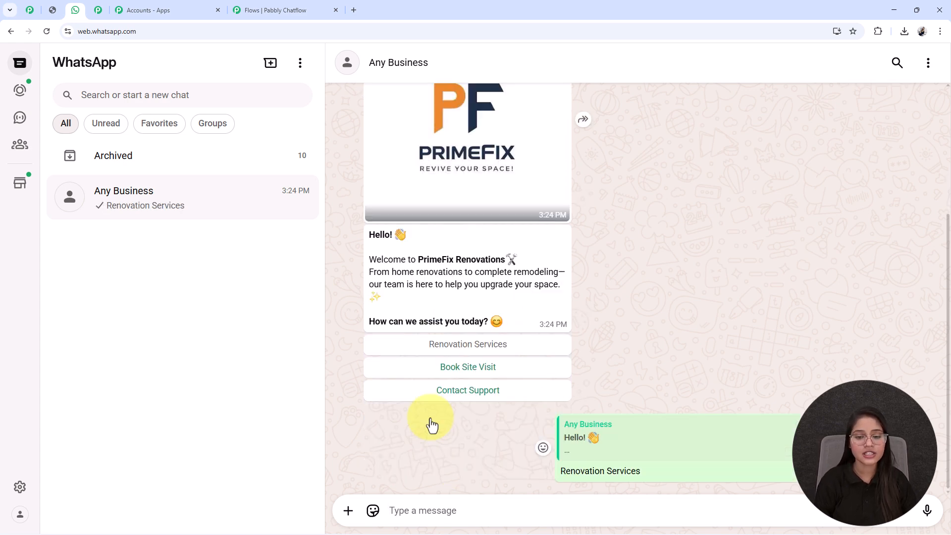
click(445, 468)
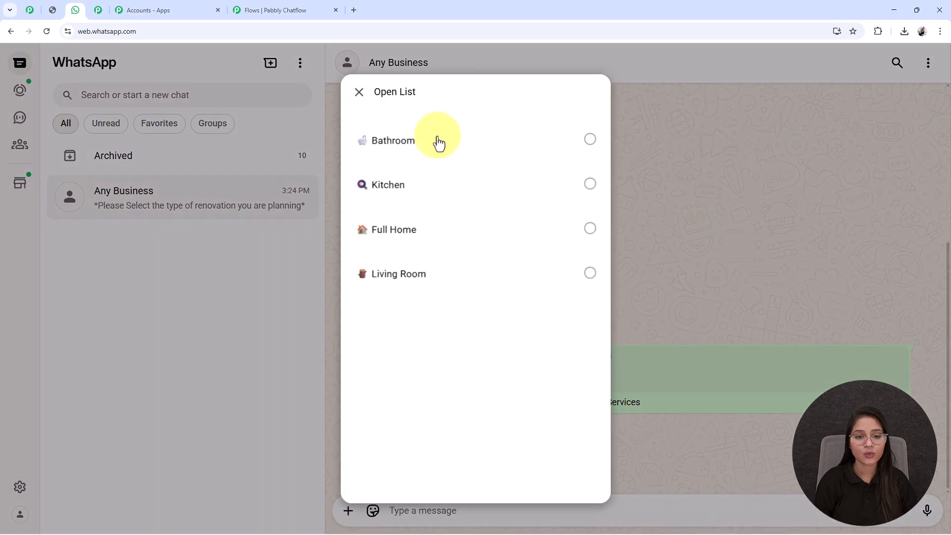
click(241, 11)
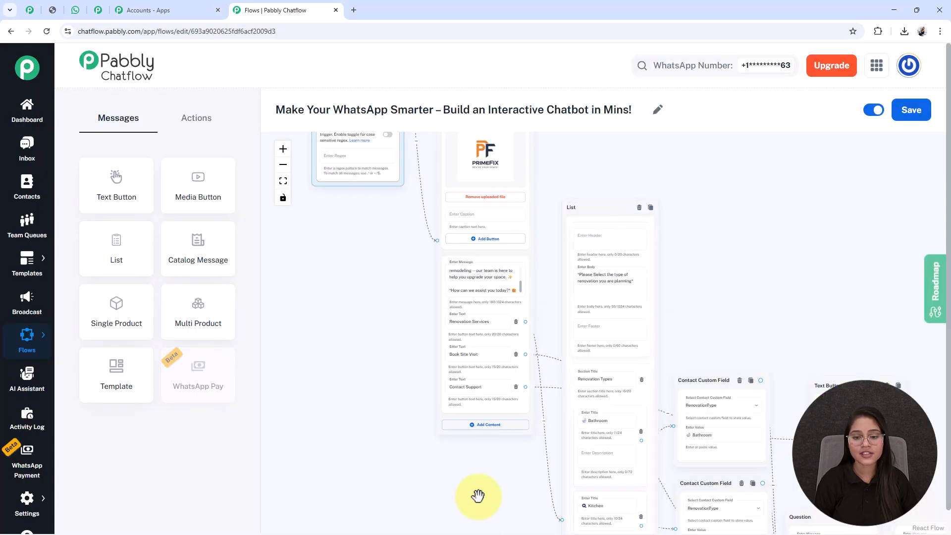
Compare the flow's renovation type list with the one in WhatsApp Web and send Full Home as the choice.
drag(476, 484, 399, 286)
click(76, 10)
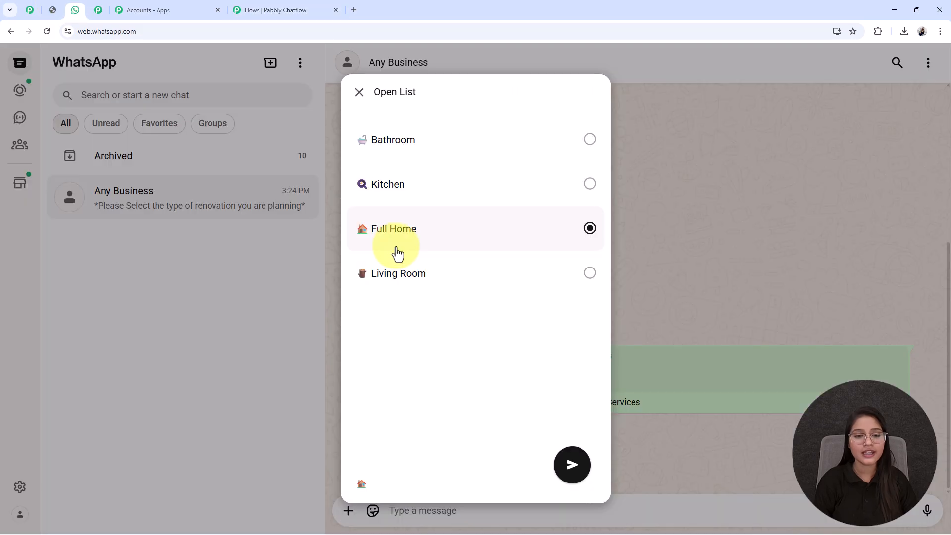
click(573, 464)
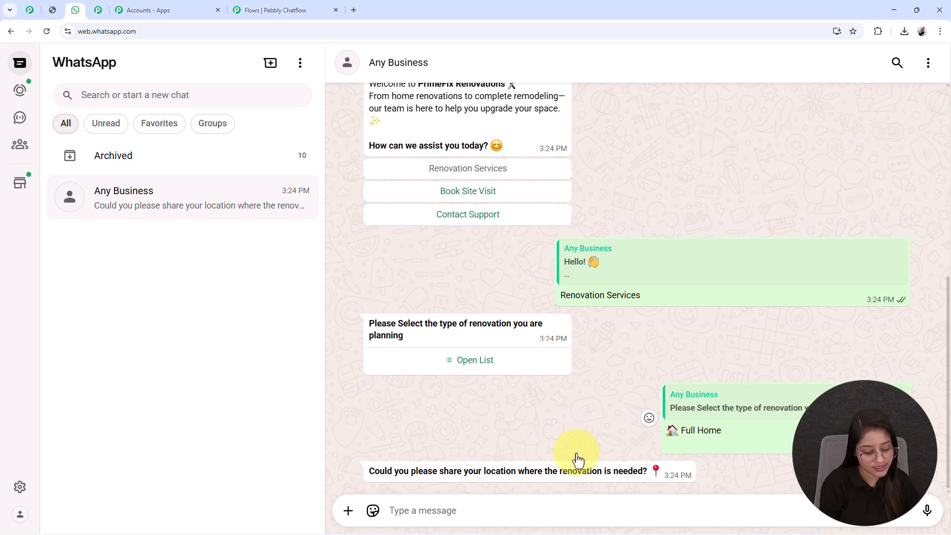
Answer the chatbot's booking questions with the site location, customer's full name, contact number and visit date 12/12/2025.
text(B)
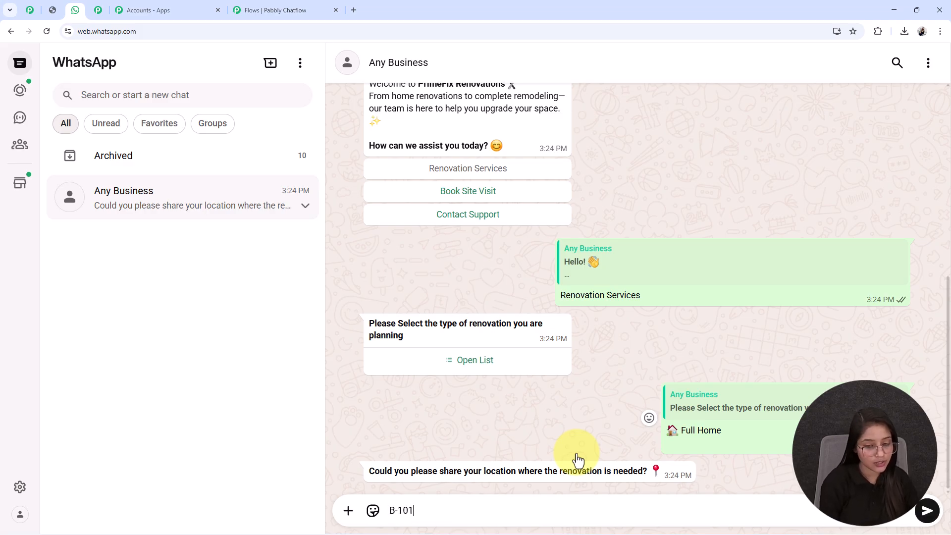
text(-101)
key(Return)
text(T)
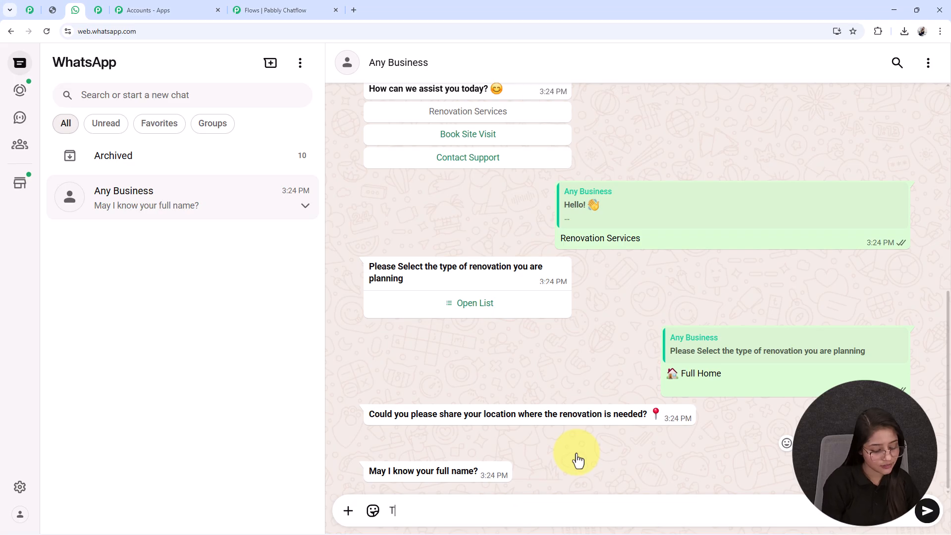
text(est U)
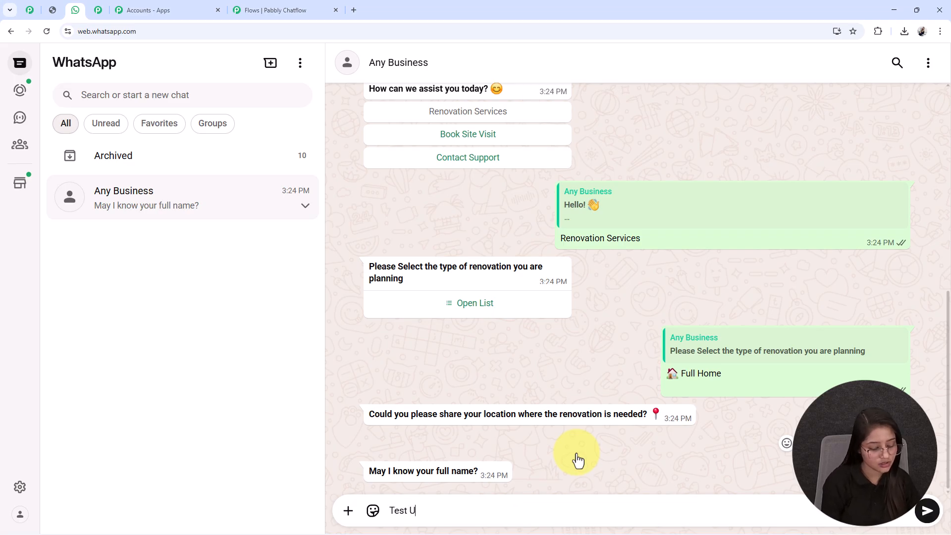
text(ser)
key(Return)
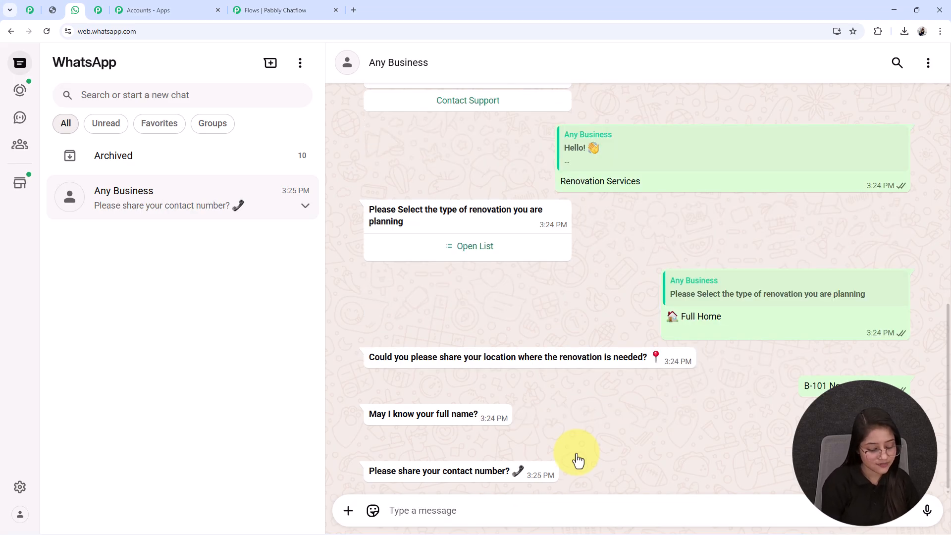
text(8989)
key(Return)
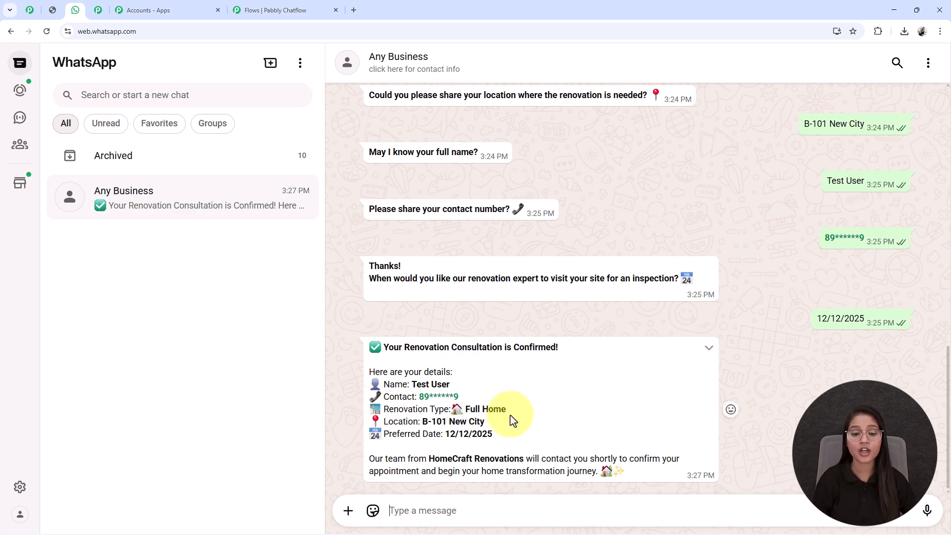
Examine the consultation confirmation message in the chat, checking the collected customer details and closing text.
drag(506, 410, 445, 411)
drag(692, 455, 595, 445)
click(440, 414)
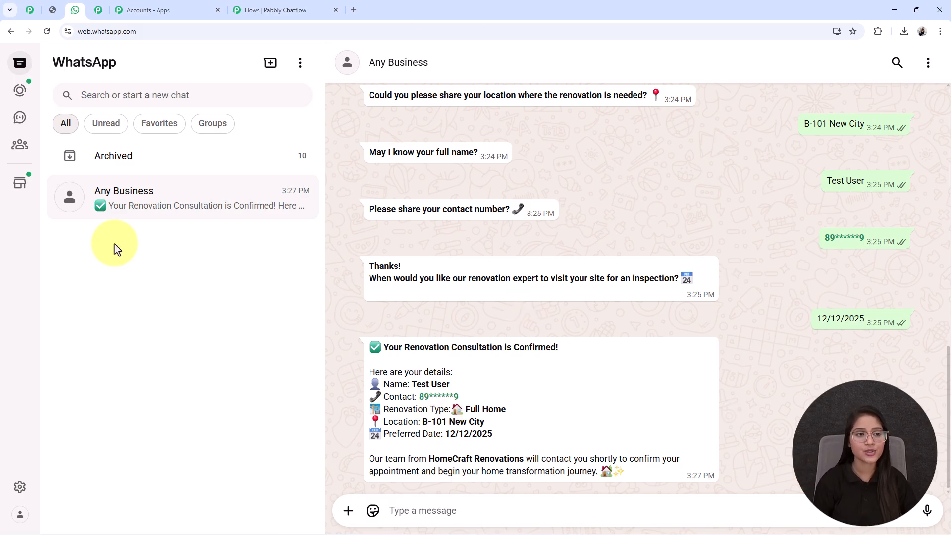
Show the promotional offer image, and return to the Pabbly Chatflow editor to view the complete chatbot flow.
click(53, 10)
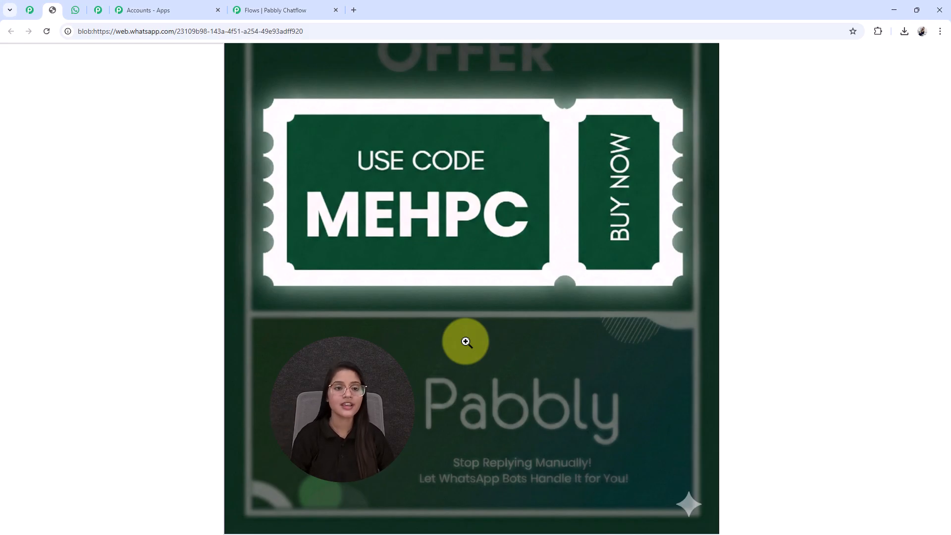
click(251, 10)
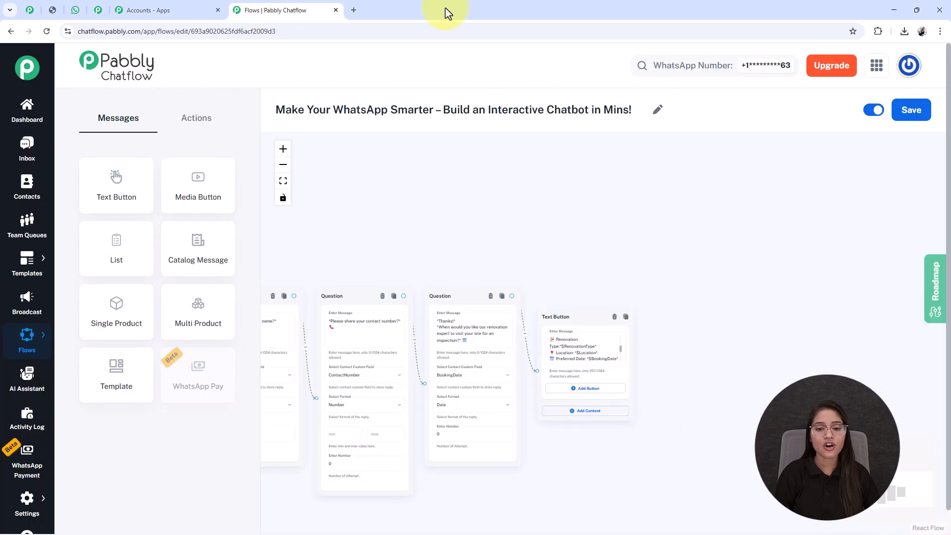
click(283, 181)
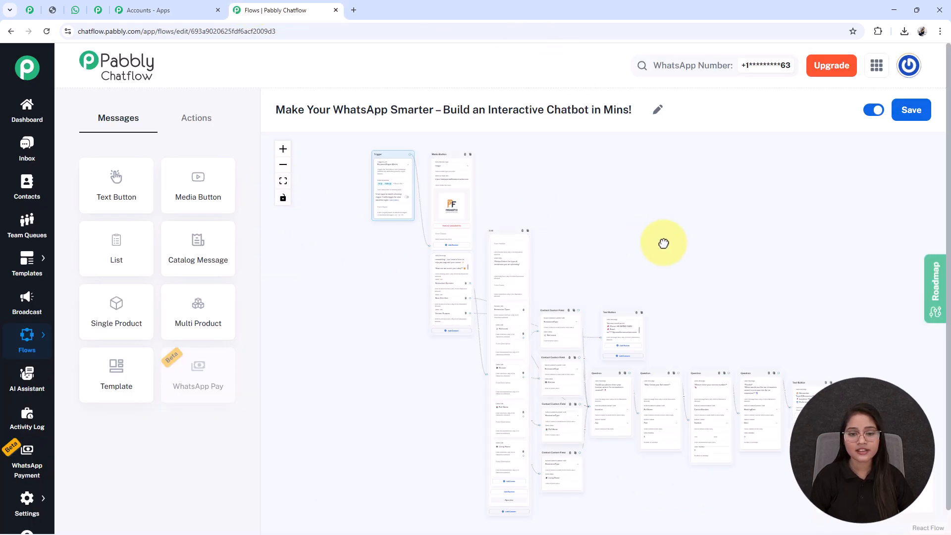
drag(662, 240, 595, 238)
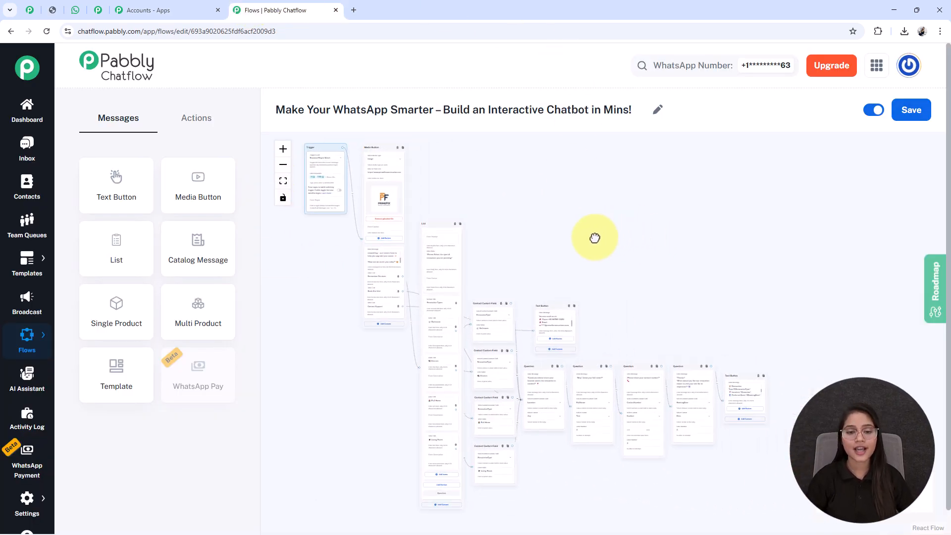